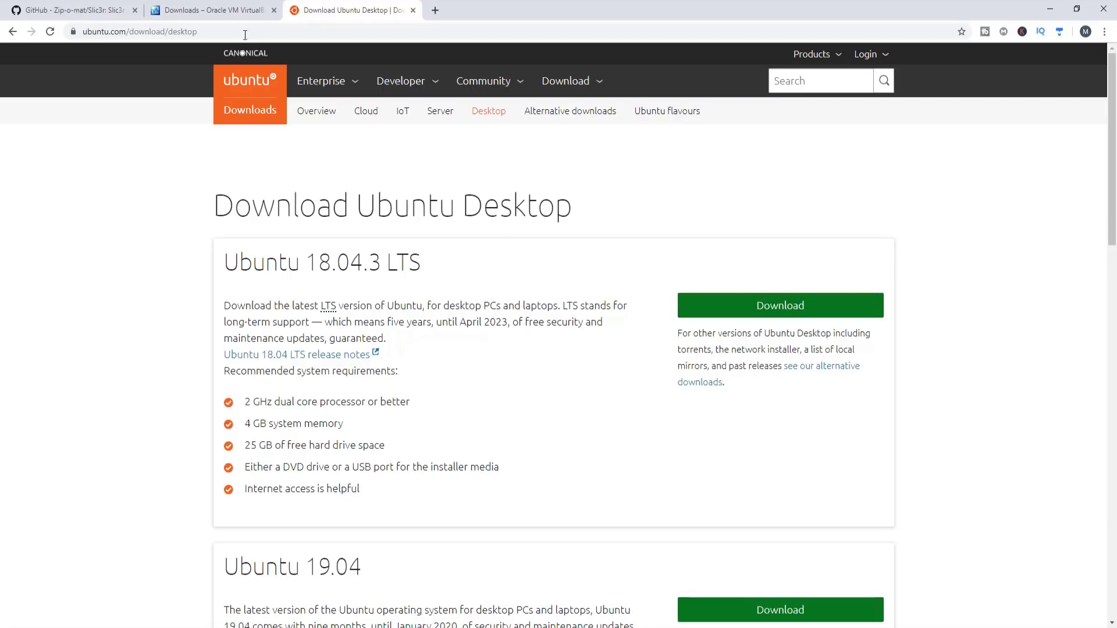
# Download the VirtualBox 6.0.12 package for Windows hosts and run the VirtualBox-6.0.12-133076-Win.exe installer
pyautogui.click(229, 10)
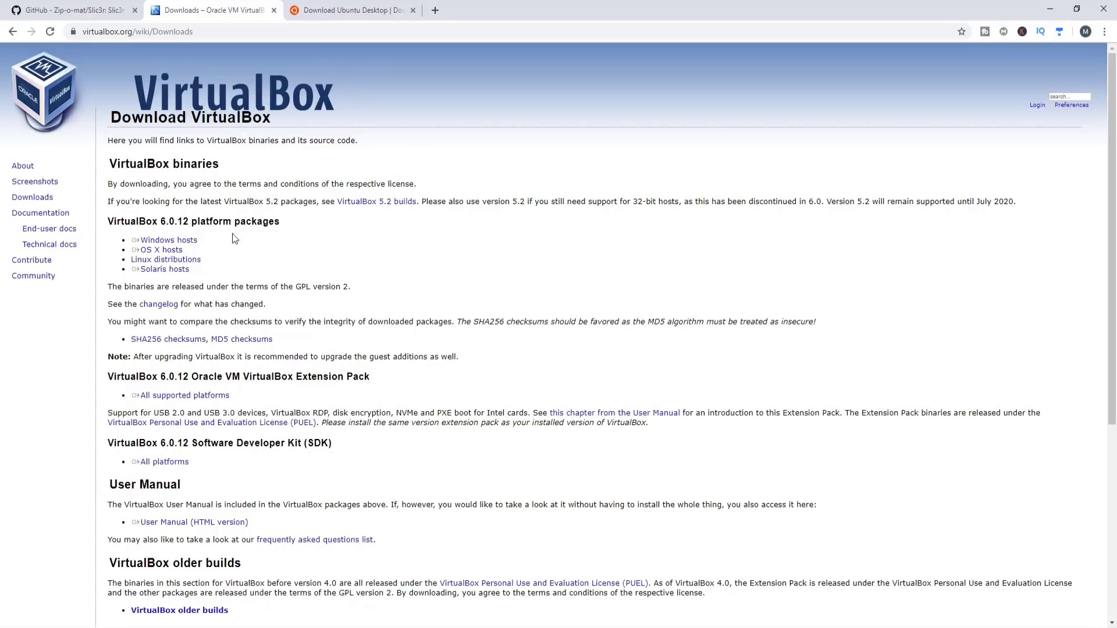
pyautogui.click(161, 244)
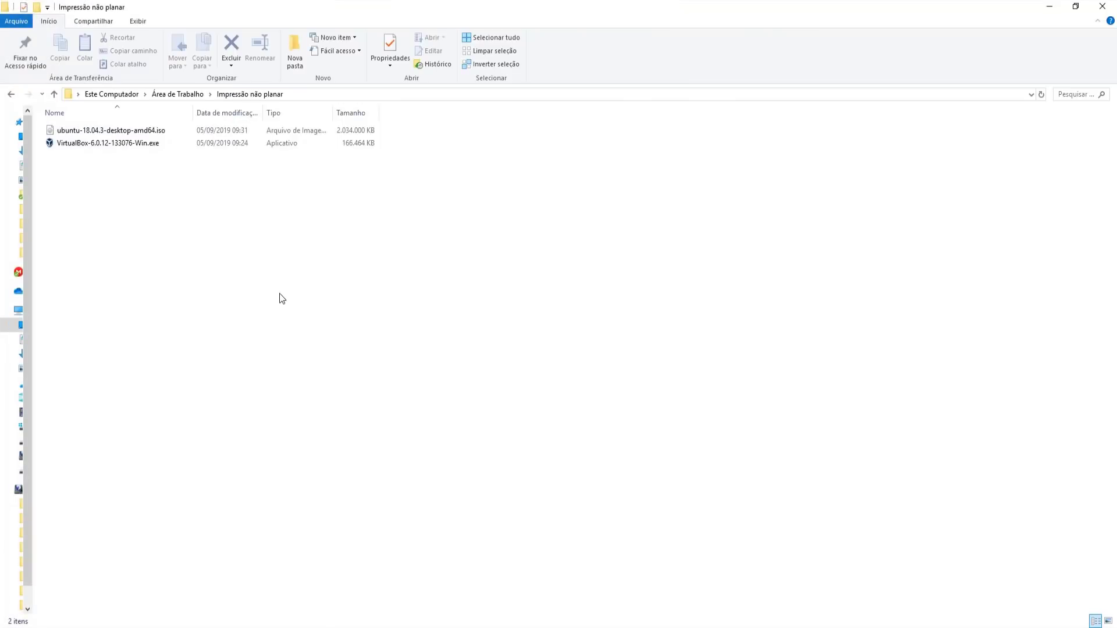
pyautogui.click(109, 134)
pyautogui.click(109, 144)
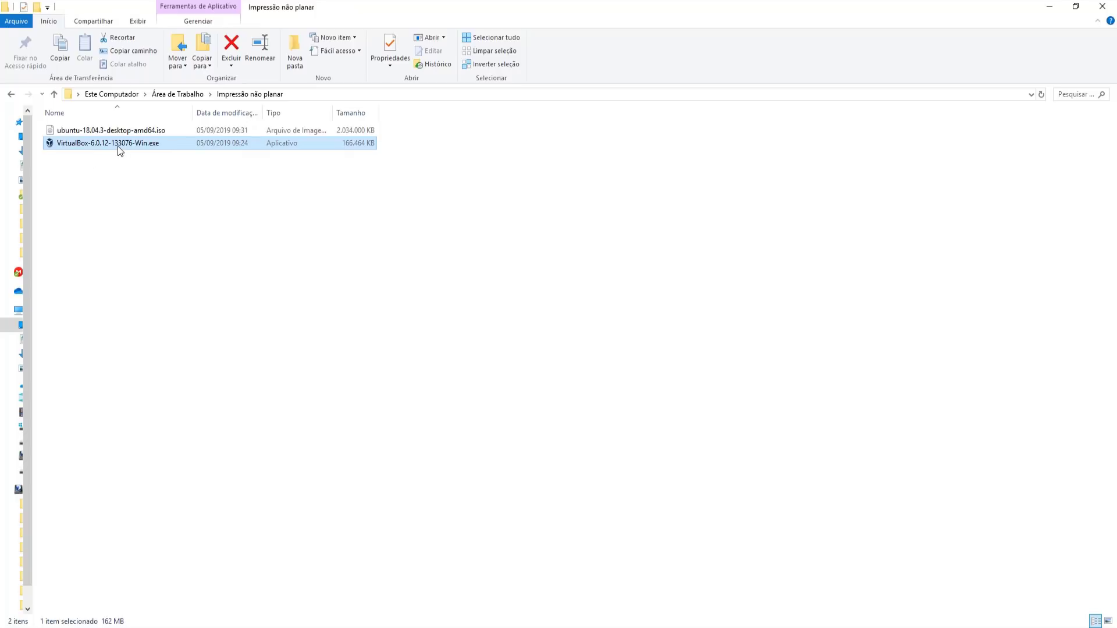
pyautogui.doubleClick(119, 145)
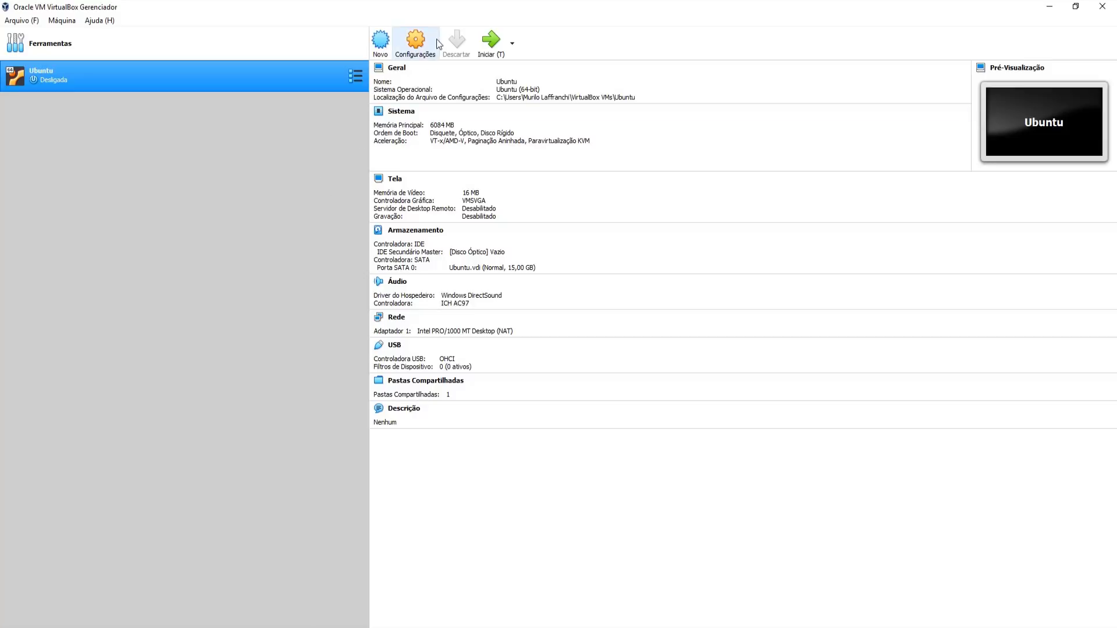
# Create a new virtual machine named Linux with type Linux and version Linux 2.6 / 3.x / 4.x (64-bit)
pyautogui.click(381, 43)
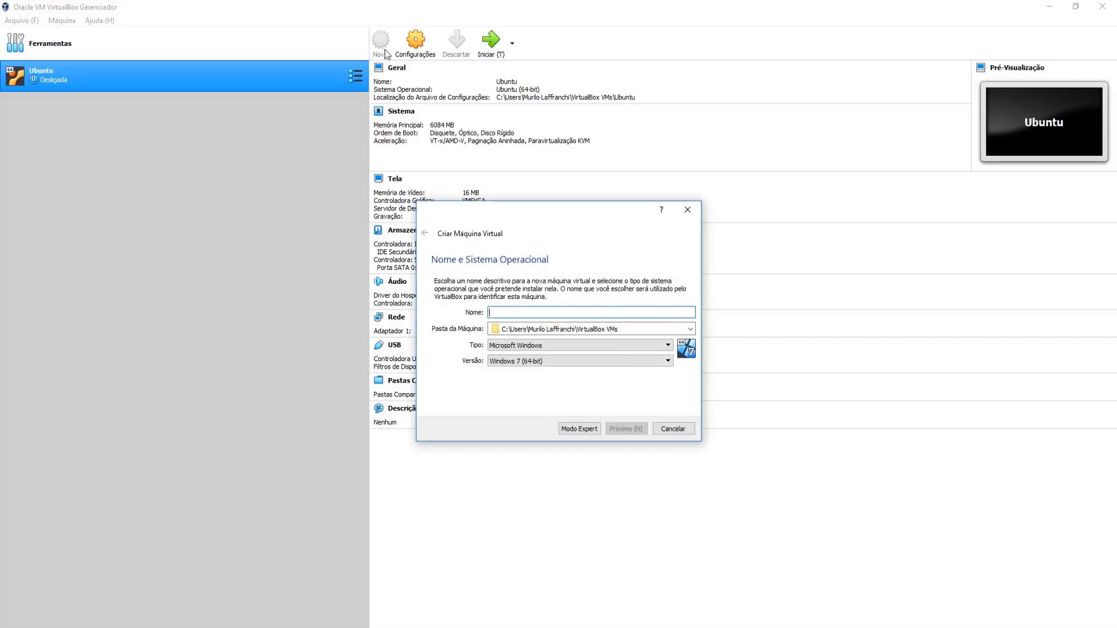
pyautogui.write('Linux')
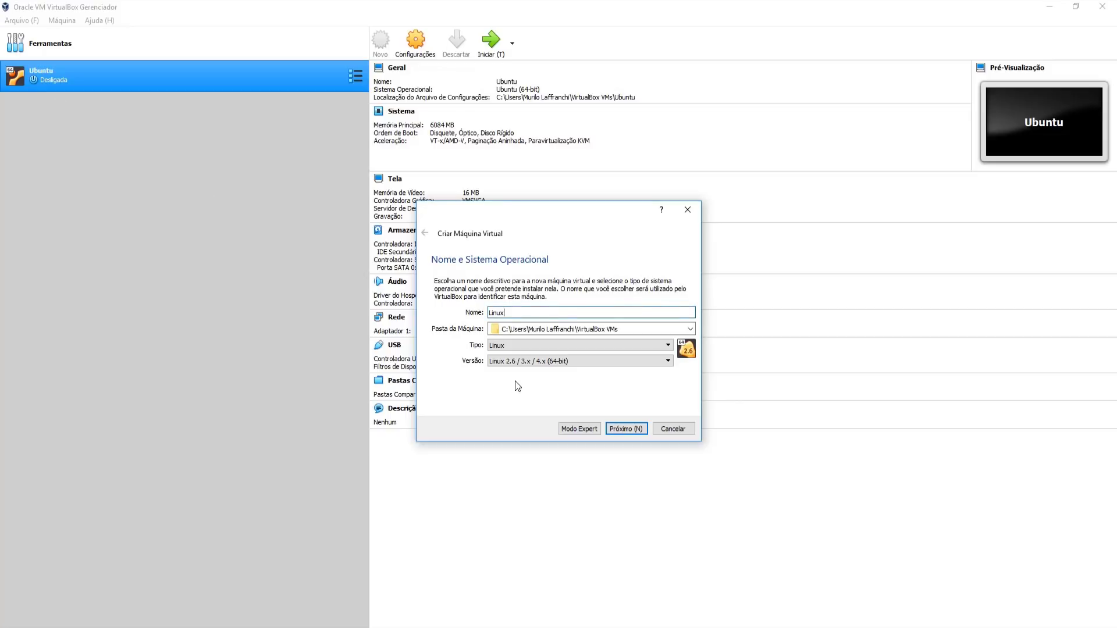
pyautogui.click(502, 346)
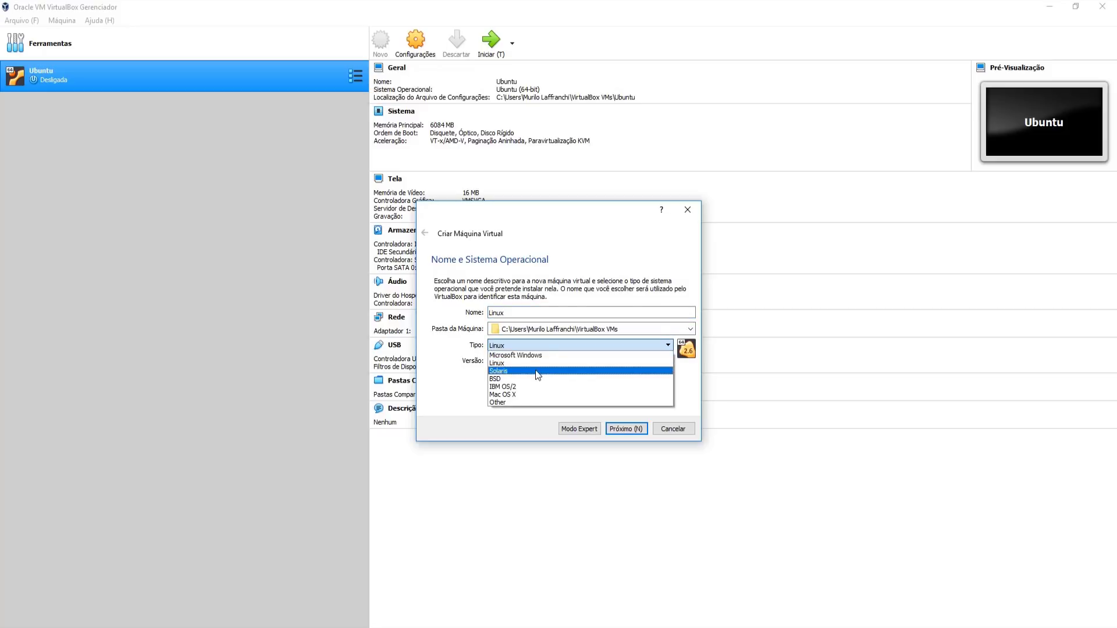
pyautogui.click(512, 365)
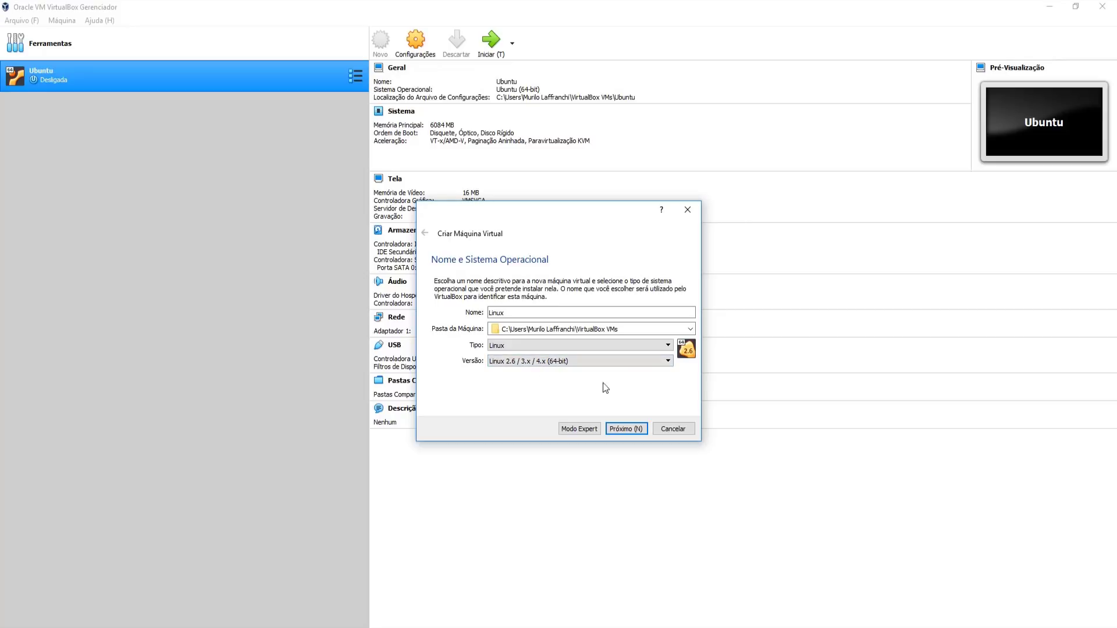
pyautogui.click(668, 361)
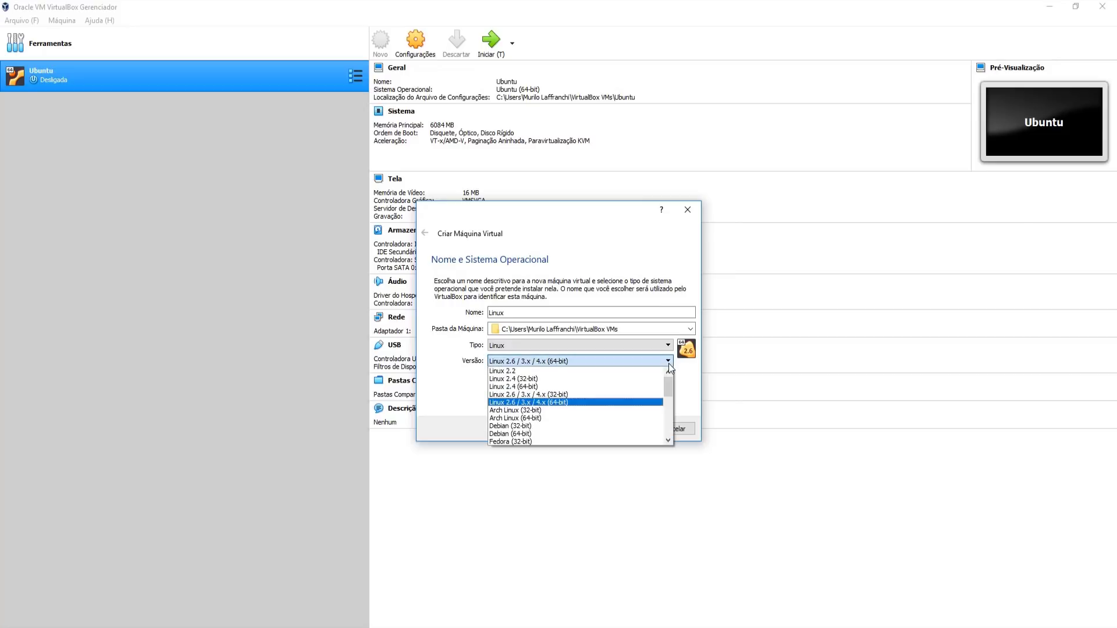
pyautogui.click(694, 379)
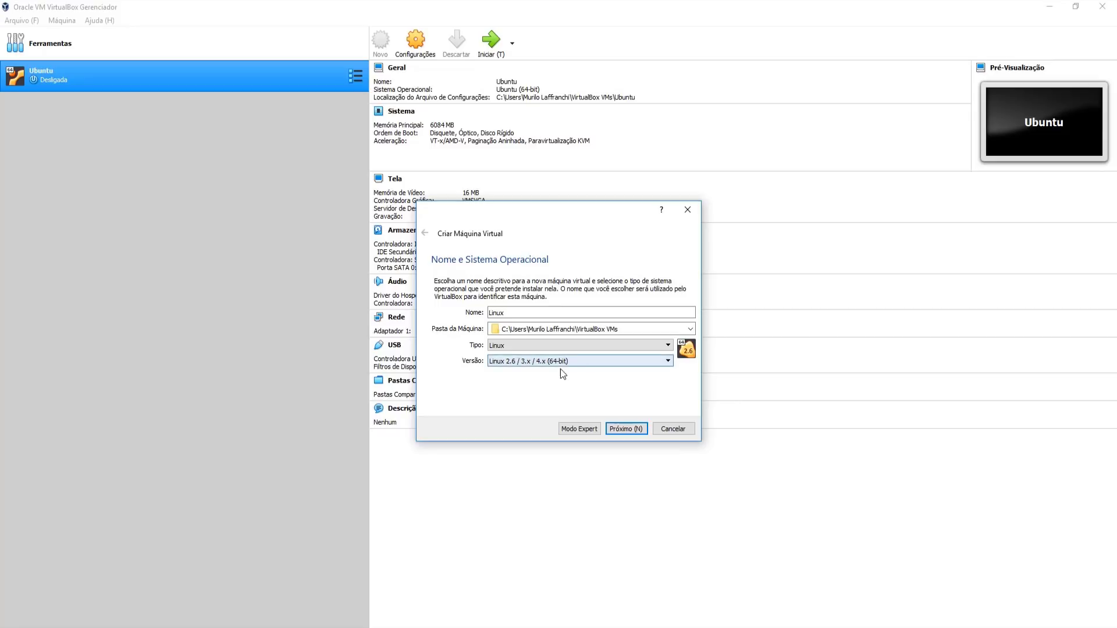
pyautogui.click(636, 435)
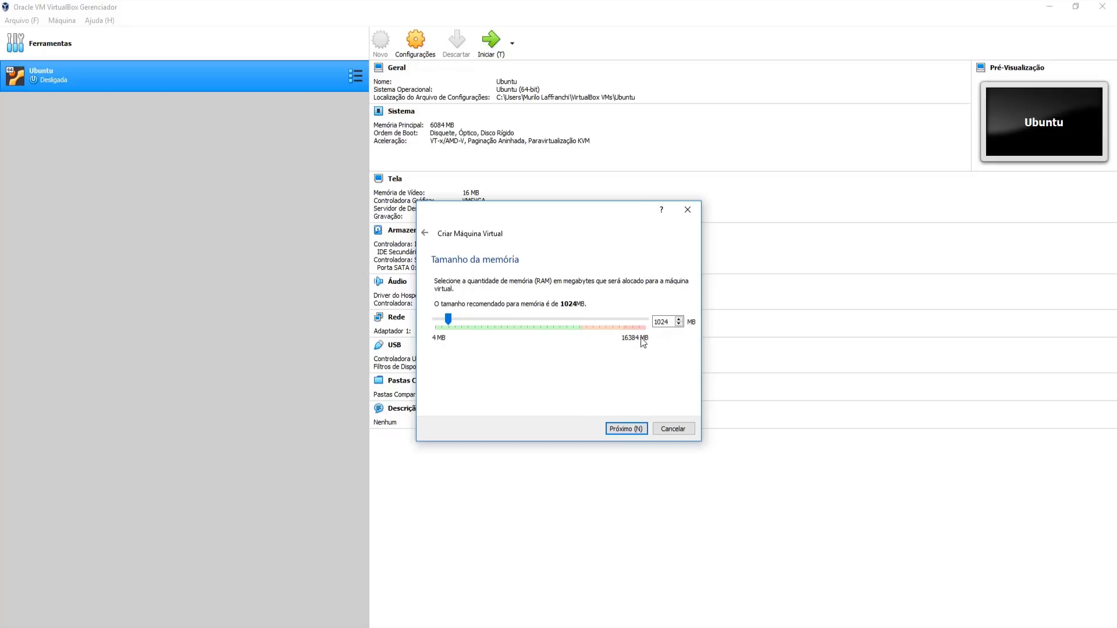
# Set the new virtual machine's memory size to 4000 MB
pyautogui.moveTo(457, 322); pyautogui.dragTo(624, 323)
pyautogui.moveTo(641, 324); pyautogui.dragTo(580, 327)
pyautogui.moveTo(580, 327); pyautogui.dragTo(501, 326)
pyautogui.moveTo(672, 323); pyautogui.dragTo(614, 318)
pyautogui.write('4000')
pyautogui.click(629, 431)
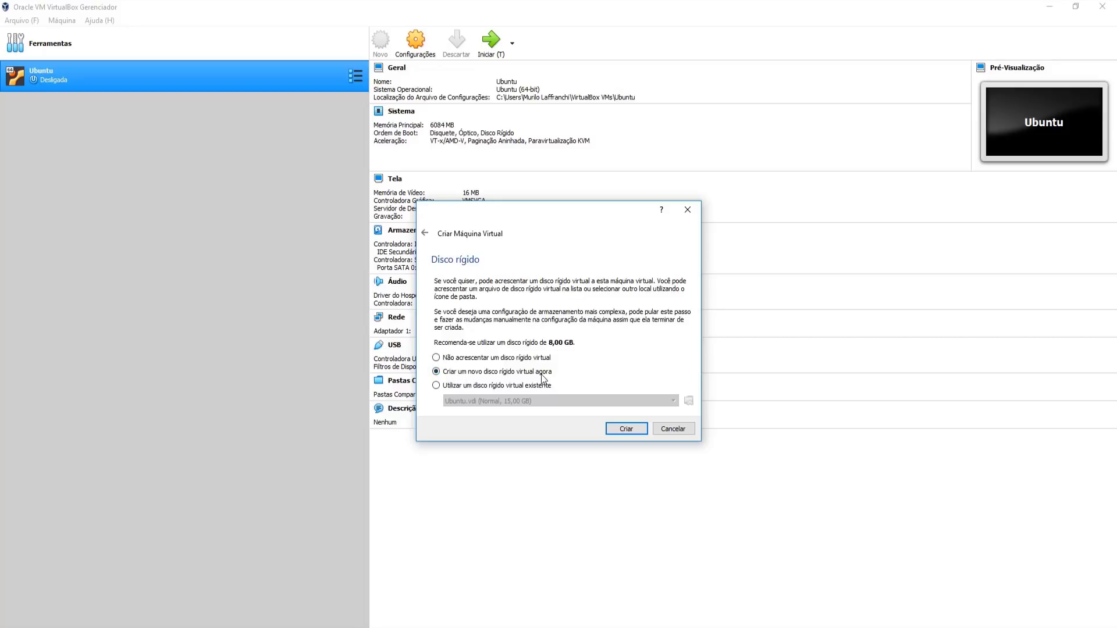
# Choose to create a new virtual hard disk of type VDI with dynamically allocated storage
pyautogui.click(637, 428)
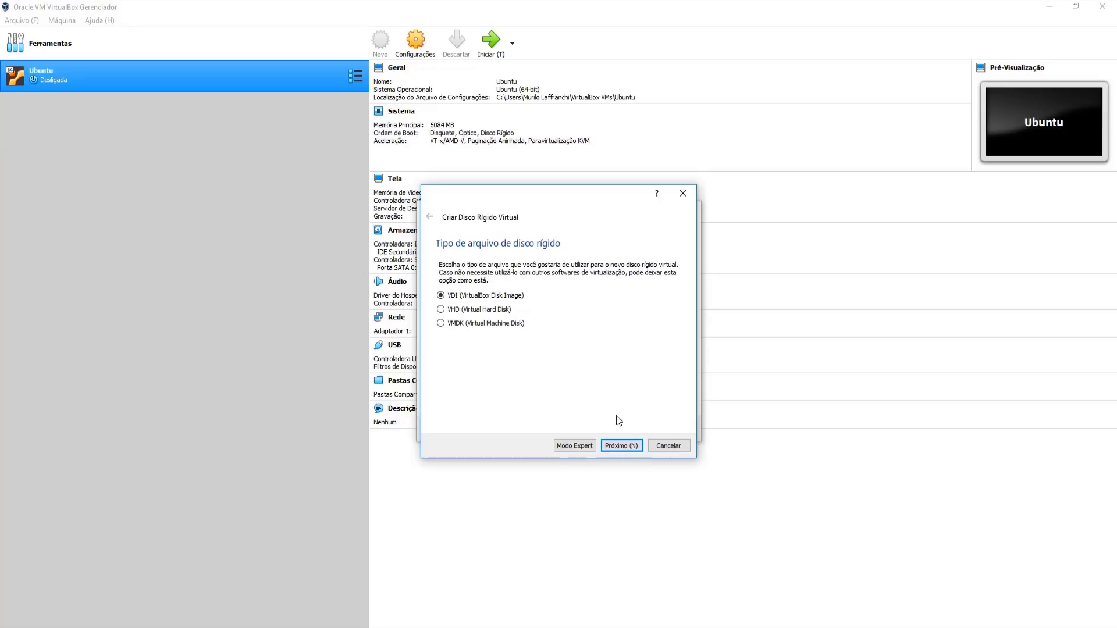
pyautogui.click(627, 448)
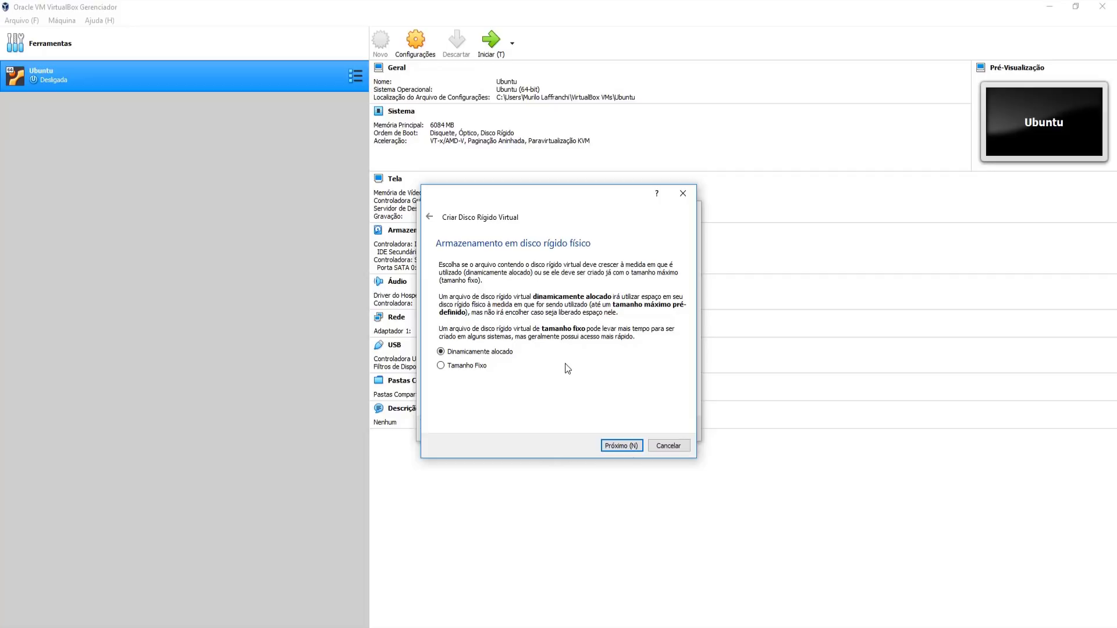
pyautogui.click(461, 367)
pyautogui.click(460, 353)
pyautogui.click(622, 447)
# Set the virtual disk size to 15 GB, keep the default file location, and create the disk
pyautogui.click(668, 330)
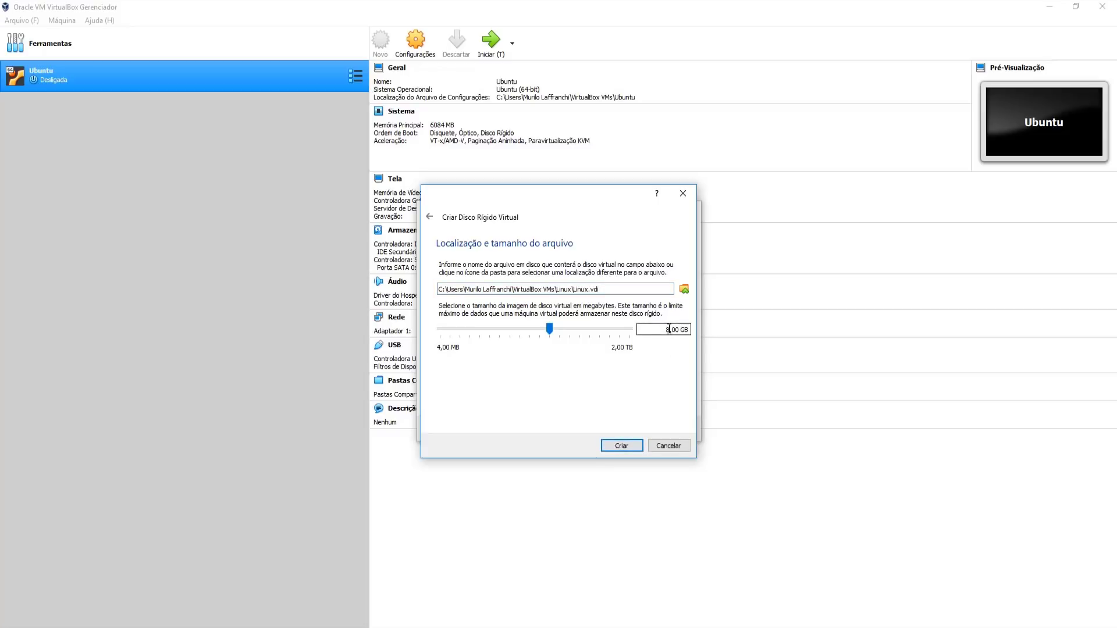
pyautogui.write('15')
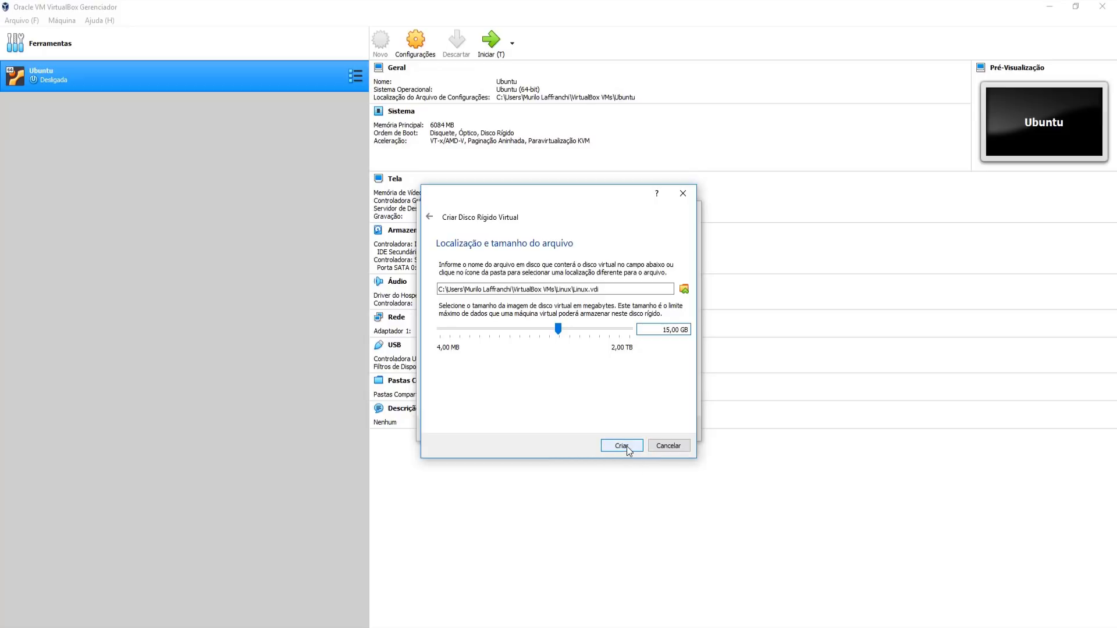
pyautogui.click(513, 289)
pyautogui.click(616, 289)
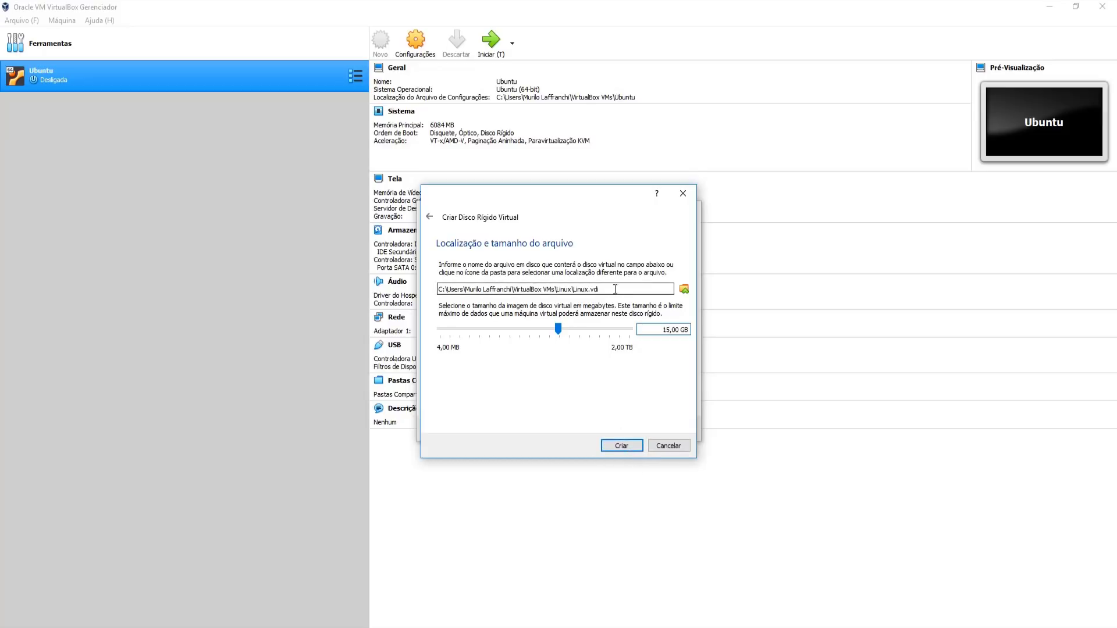
pyautogui.moveTo(599, 288); pyautogui.dragTo(409, 287)
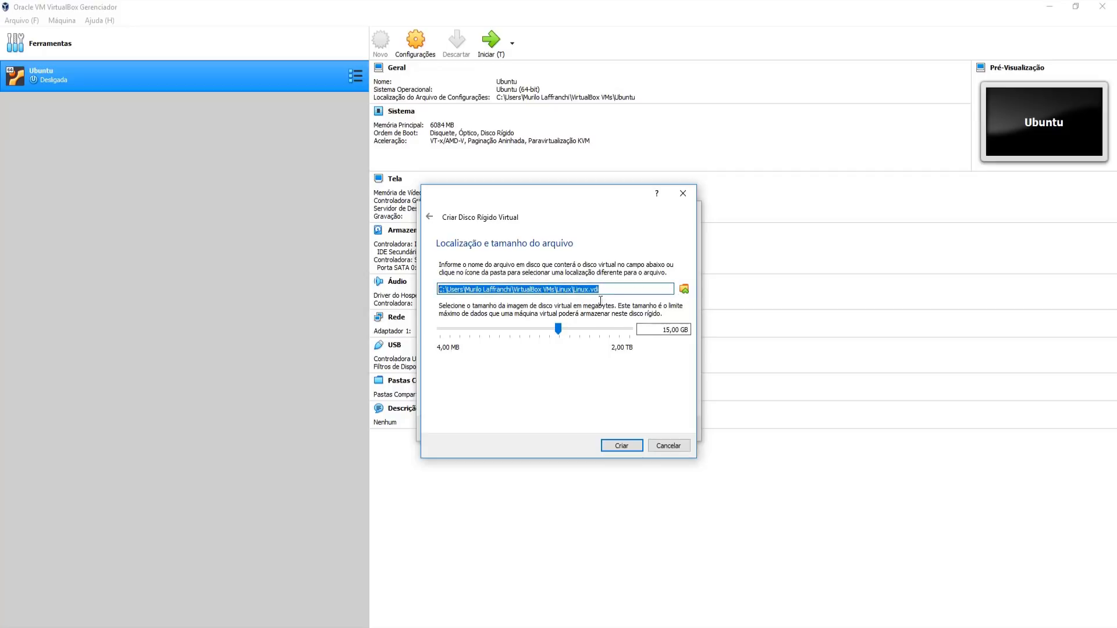
pyautogui.click(623, 449)
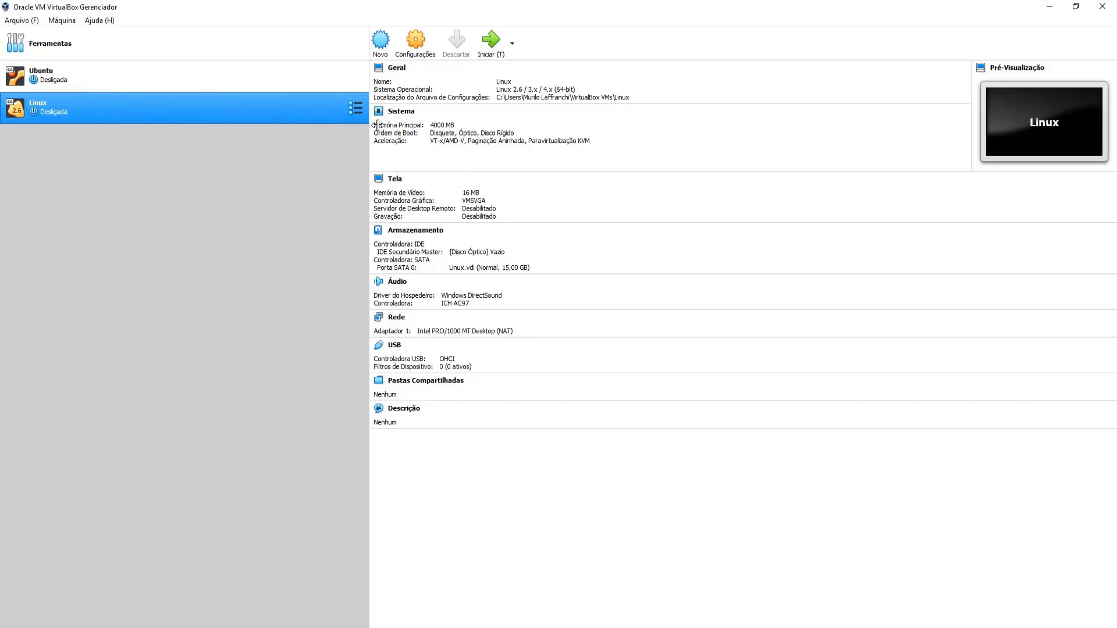
# Add a shared folder to the Linux machine's settings, using the path C:\sharedfolder\Slic3r-nonplanar\Slic3r-nonplanar
pyautogui.click(419, 54)
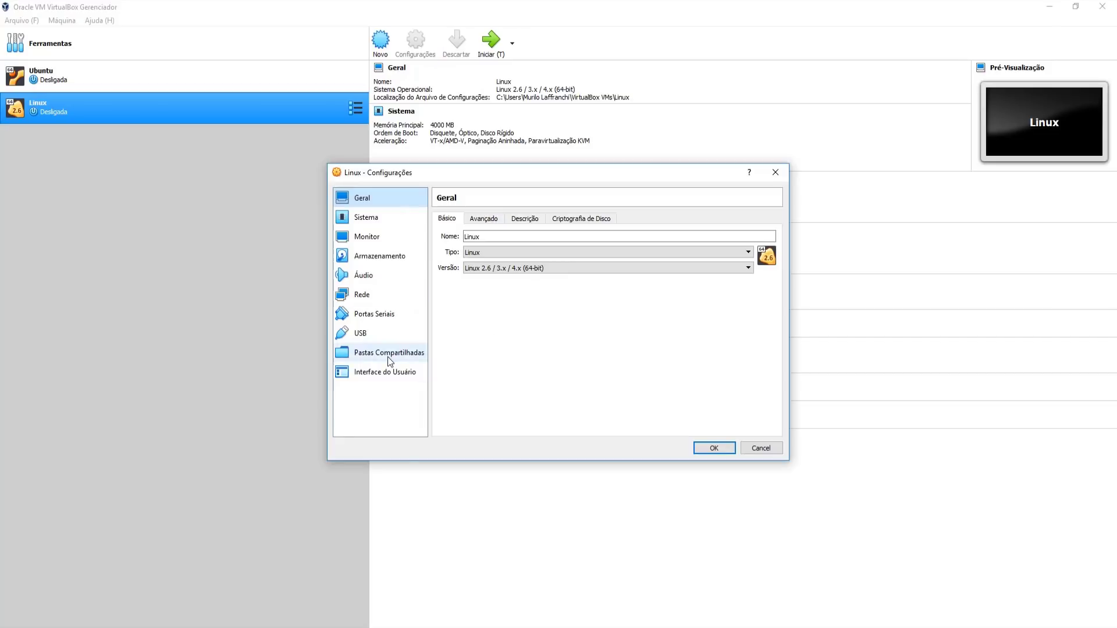
pyautogui.click(388, 355)
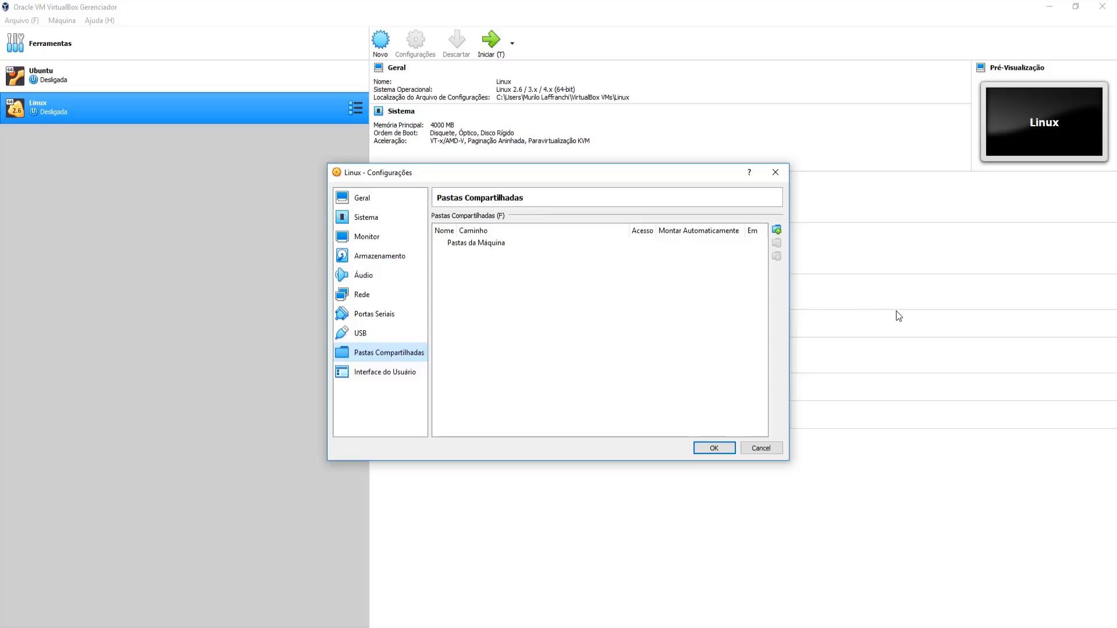
pyautogui.click(778, 230)
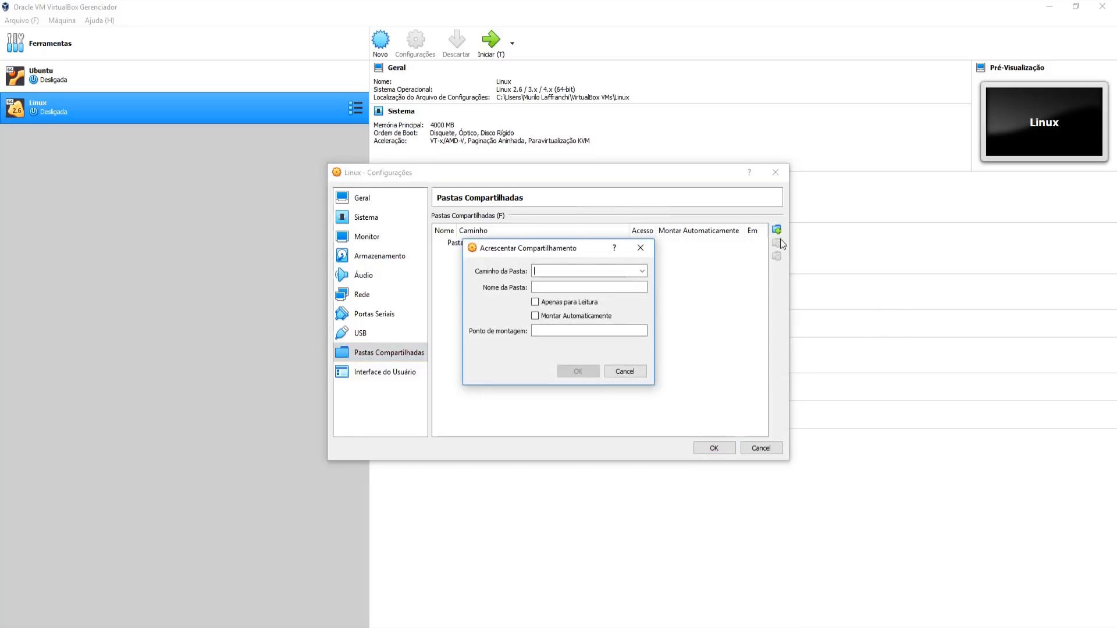
pyautogui.click(643, 273)
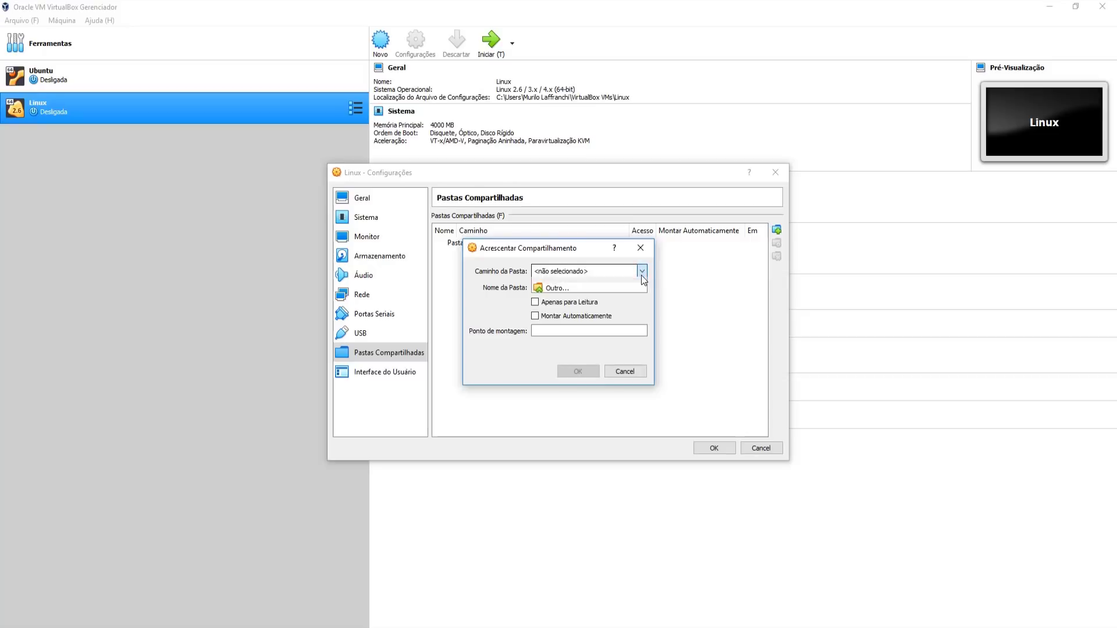
pyautogui.click(606, 293)
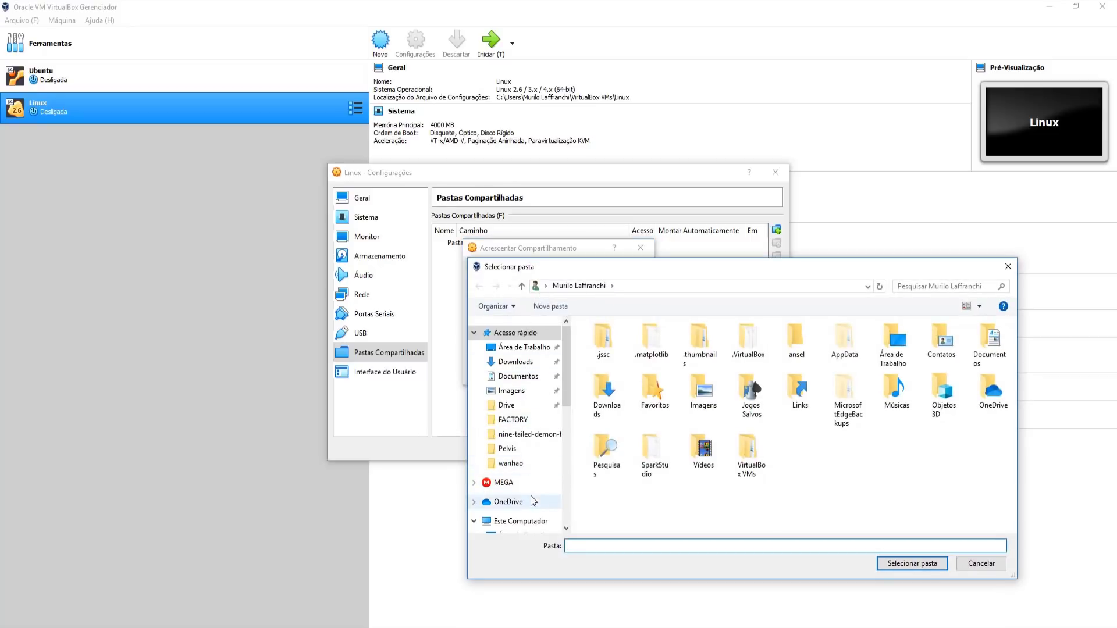
pyautogui.scroll(-3, 524, 512)
pyautogui.click(523, 526)
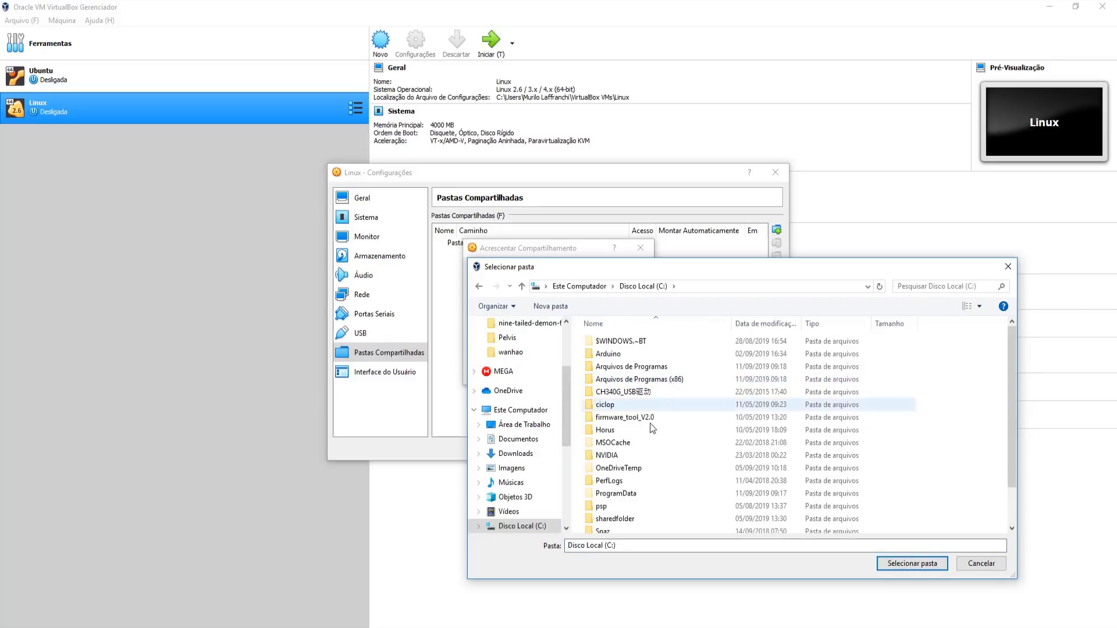
pyautogui.doubleClick(637, 518)
pyautogui.doubleClick(631, 345)
pyautogui.doubleClick(630, 344)
pyautogui.click(912, 563)
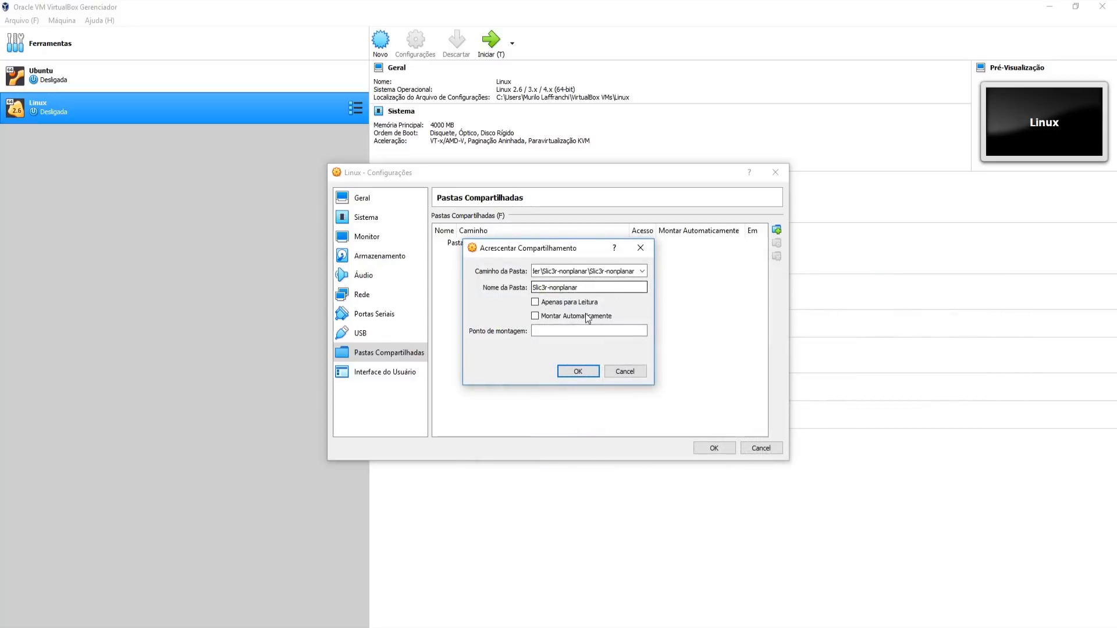
# Name the shared folder Slic3r, enable automatic mounting, and save the machine's settings
pyautogui.hotkey('shift', 'Left')
pyautogui.hotkey('shift', 'Left')
pyautogui.hotkey('shift', 'Left')
pyautogui.hotkey('shift', 'Left')
pyautogui.hotkey('shift', 'Left')
pyautogui.hotkey('shift', 'Left')
pyautogui.hotkey('shift', 'Left')
pyautogui.hotkey('shift', 'Left')
pyautogui.hotkey('shift', 'Left')
pyautogui.hotkey('shift', 'Left')
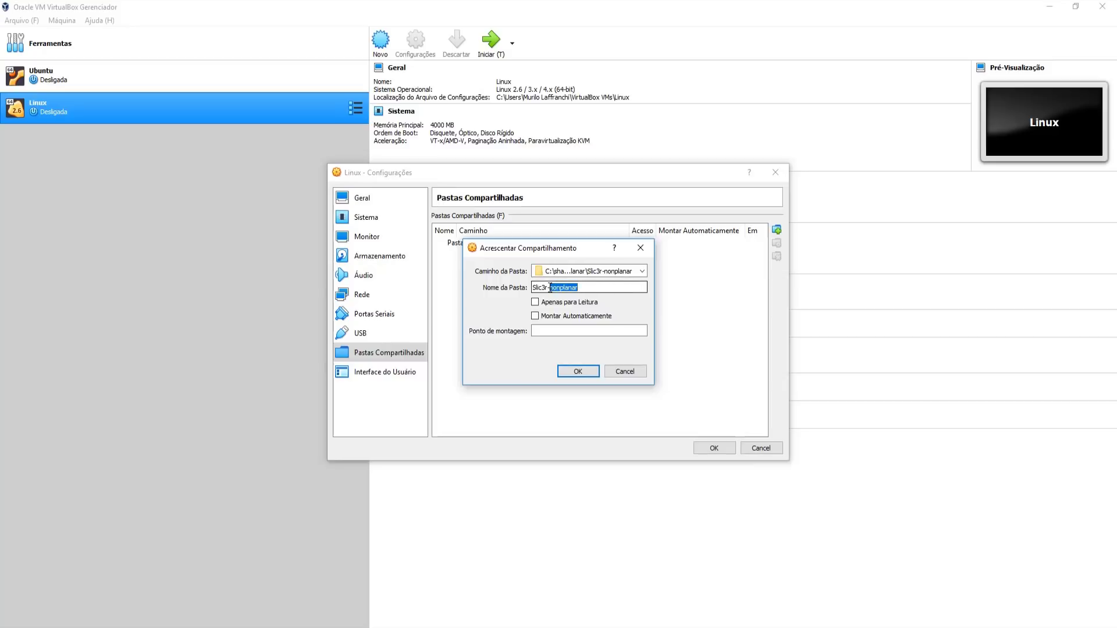
pyautogui.press('BackSpace')
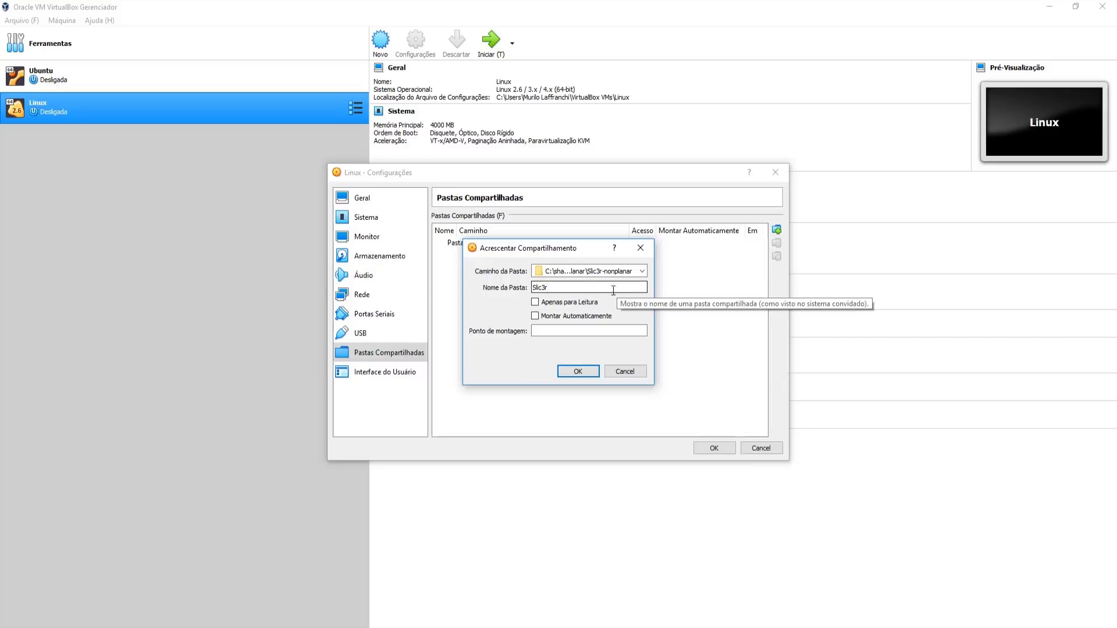
pyautogui.click(542, 320)
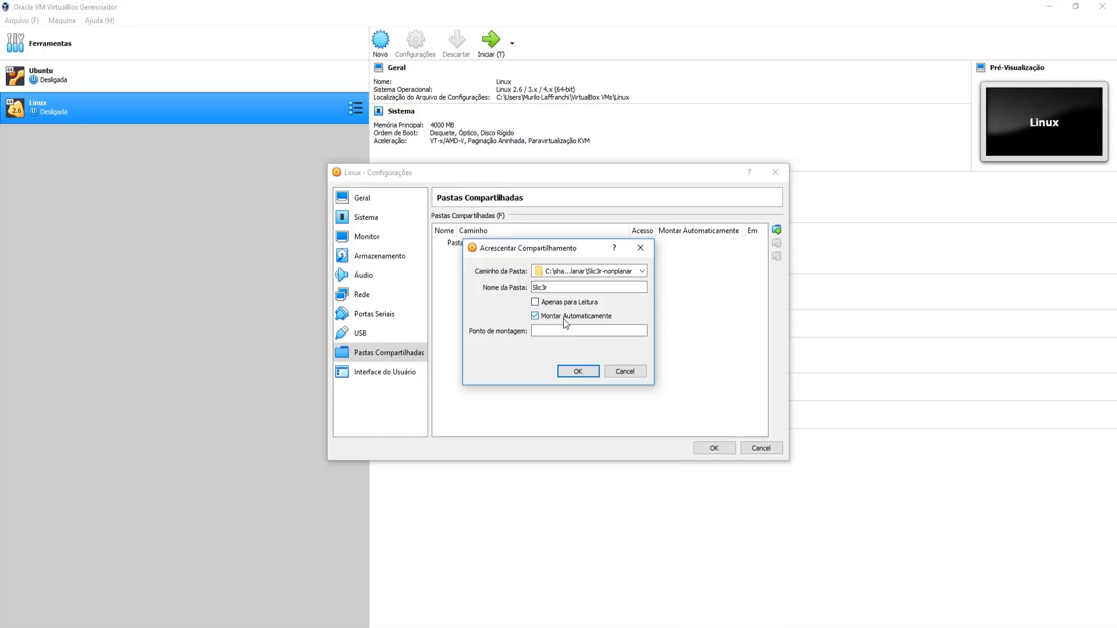
pyautogui.click(578, 373)
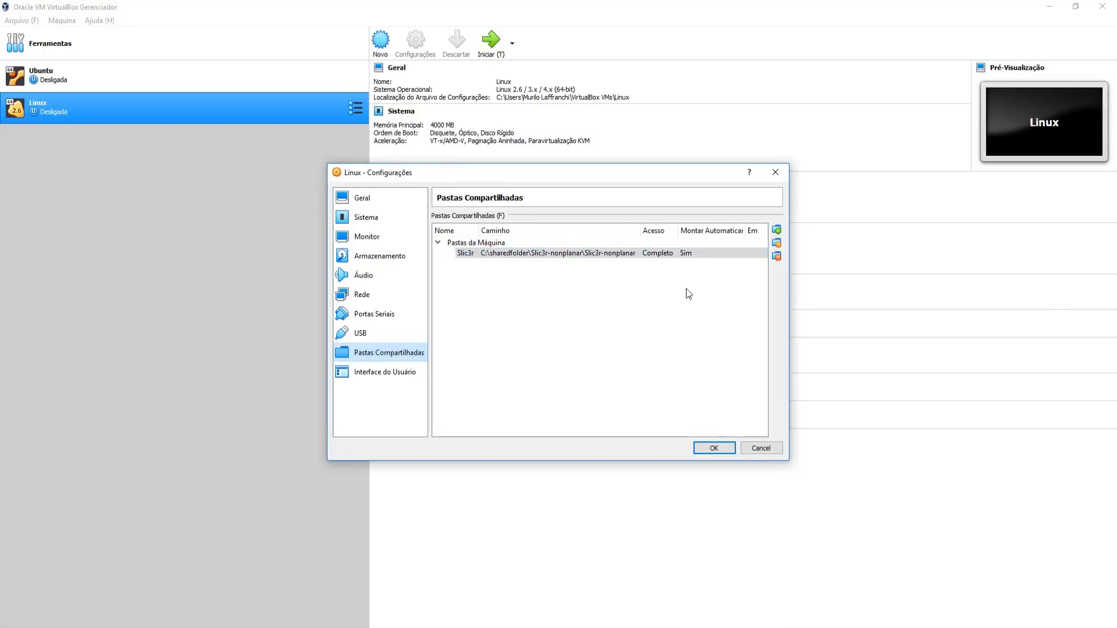
pyautogui.click(714, 448)
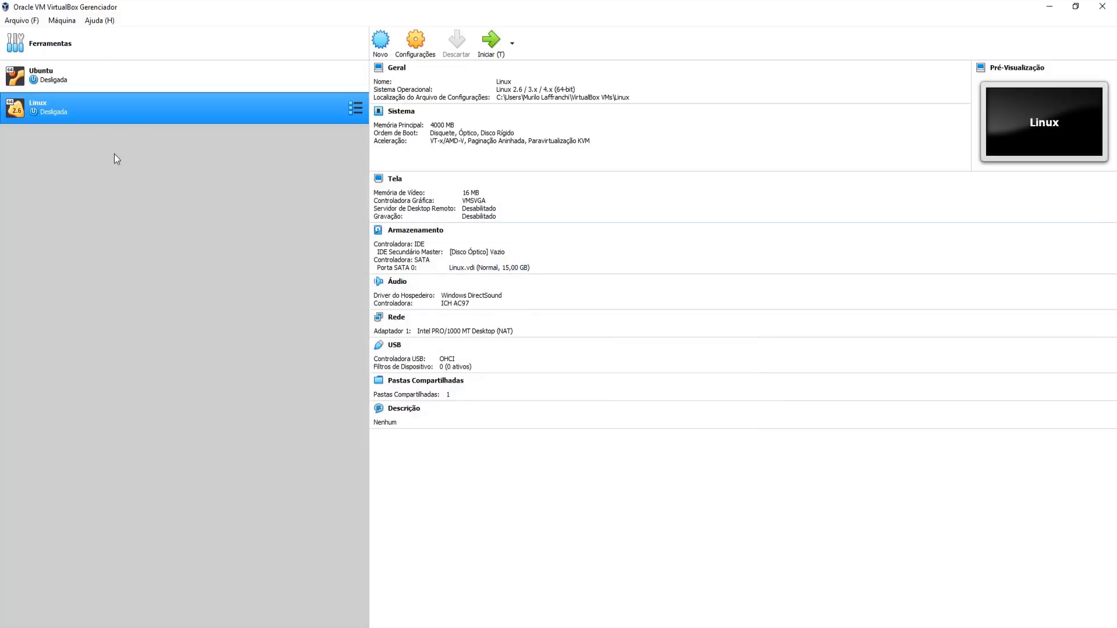
# Start the Linux virtual machine and choose ubuntu-18.04.3-desktop-amd64.iso as its boot disk
pyautogui.click(492, 46)
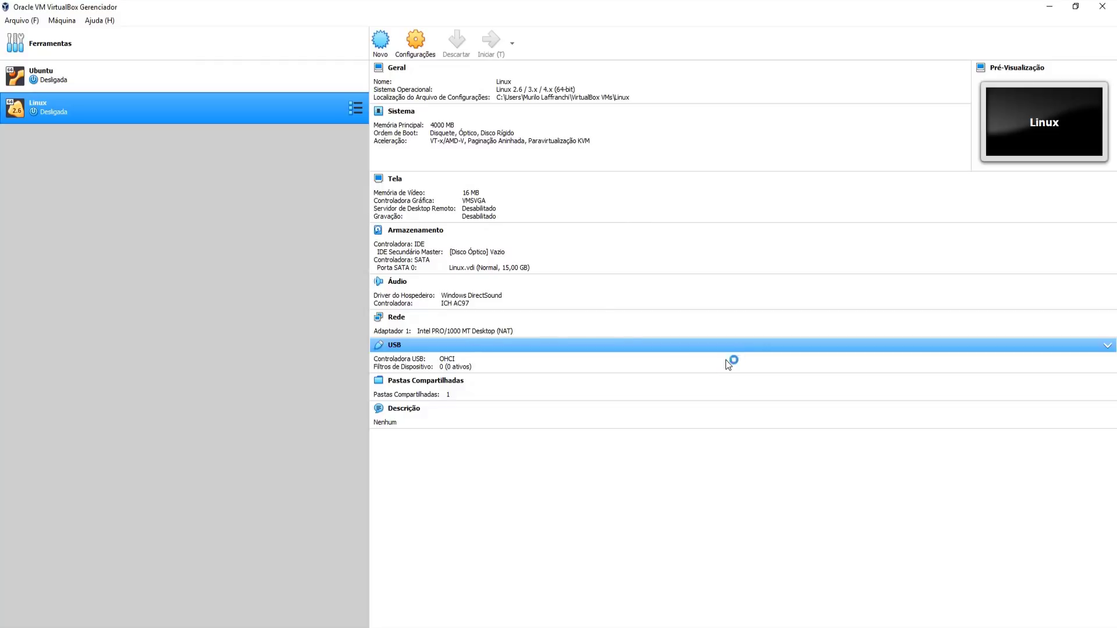
pyautogui.click(651, 366)
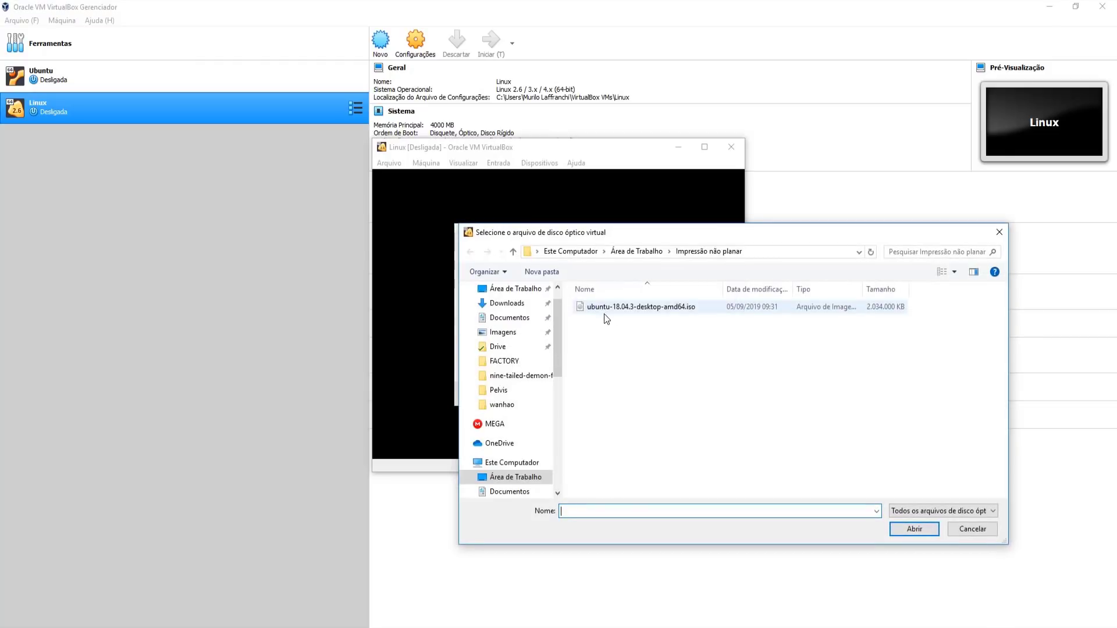
pyautogui.click(689, 309)
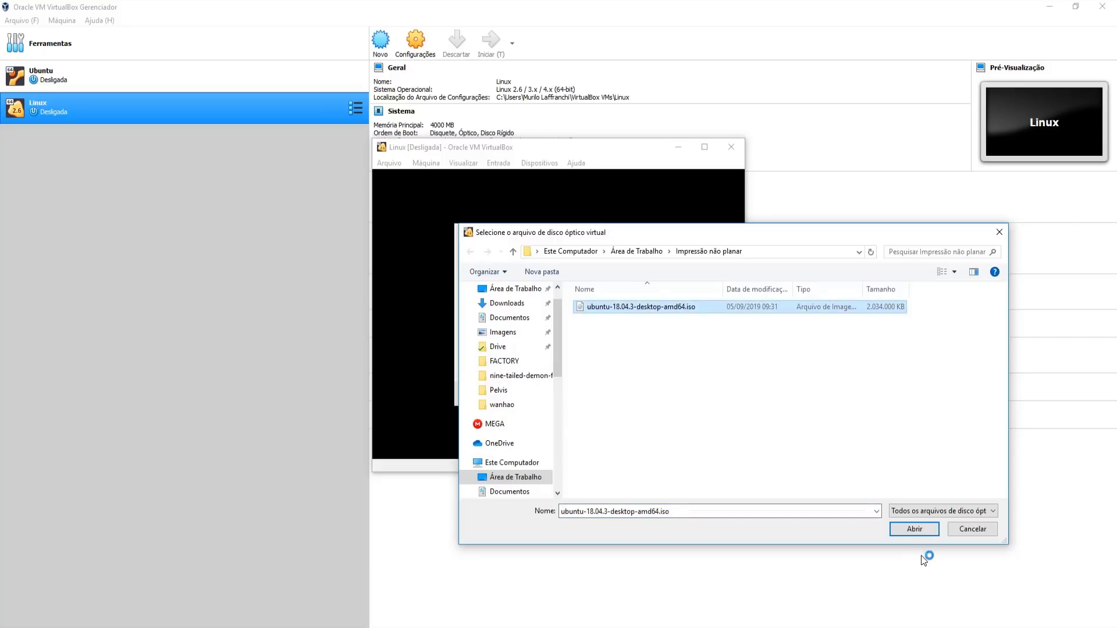
pyautogui.click(915, 530)
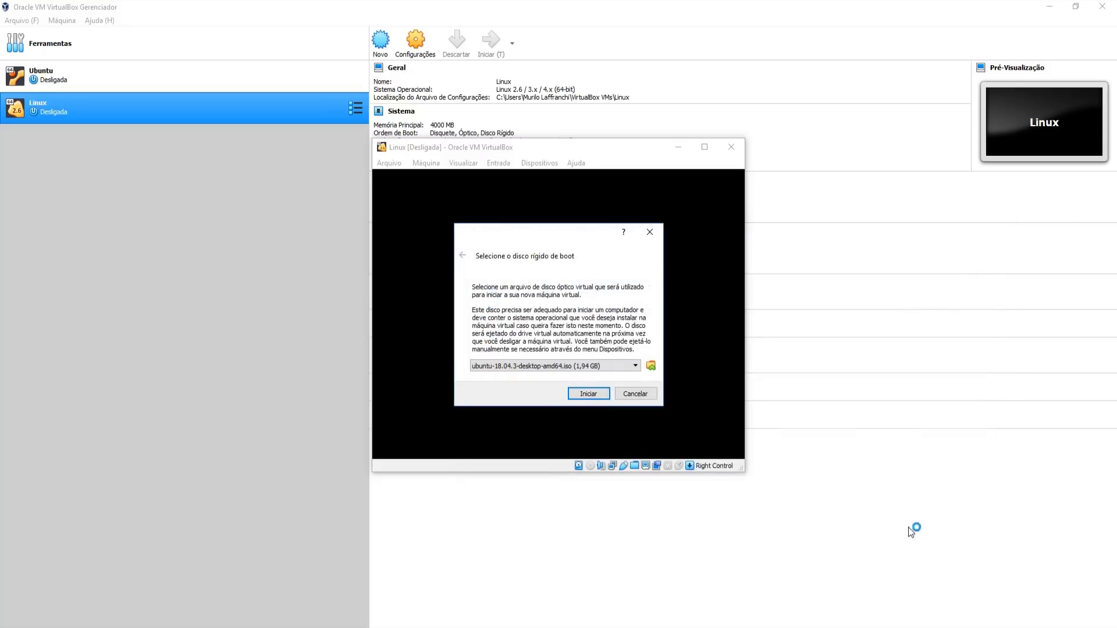
# Boot from the selected ISO and begin installing Ubuntu in English with the English (US) keyboard layout
pyautogui.click(588, 394)
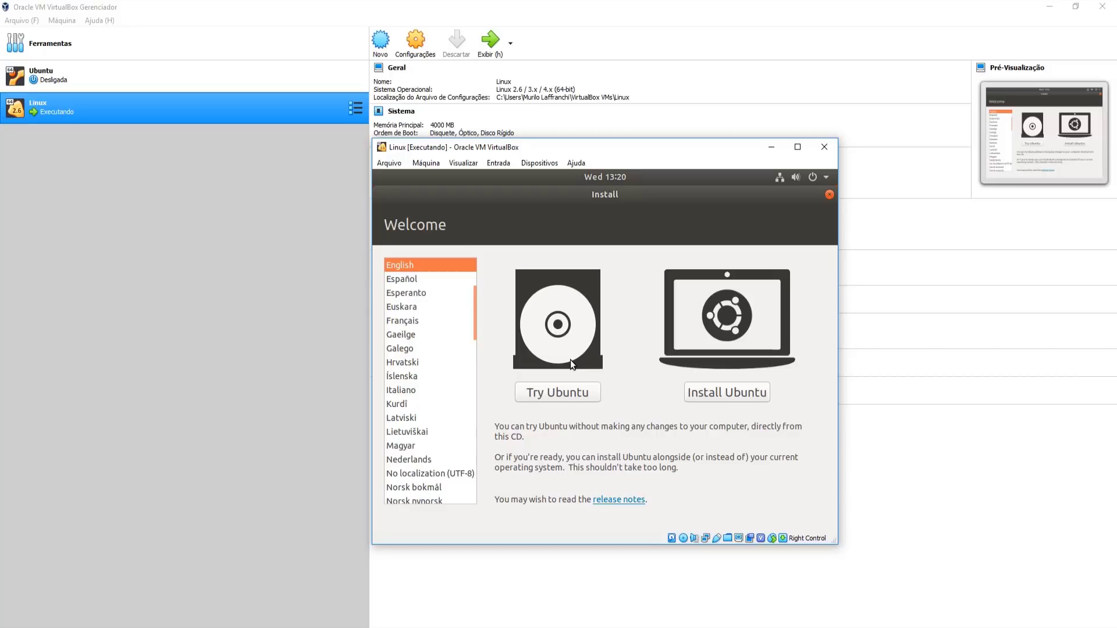
pyautogui.click(731, 400)
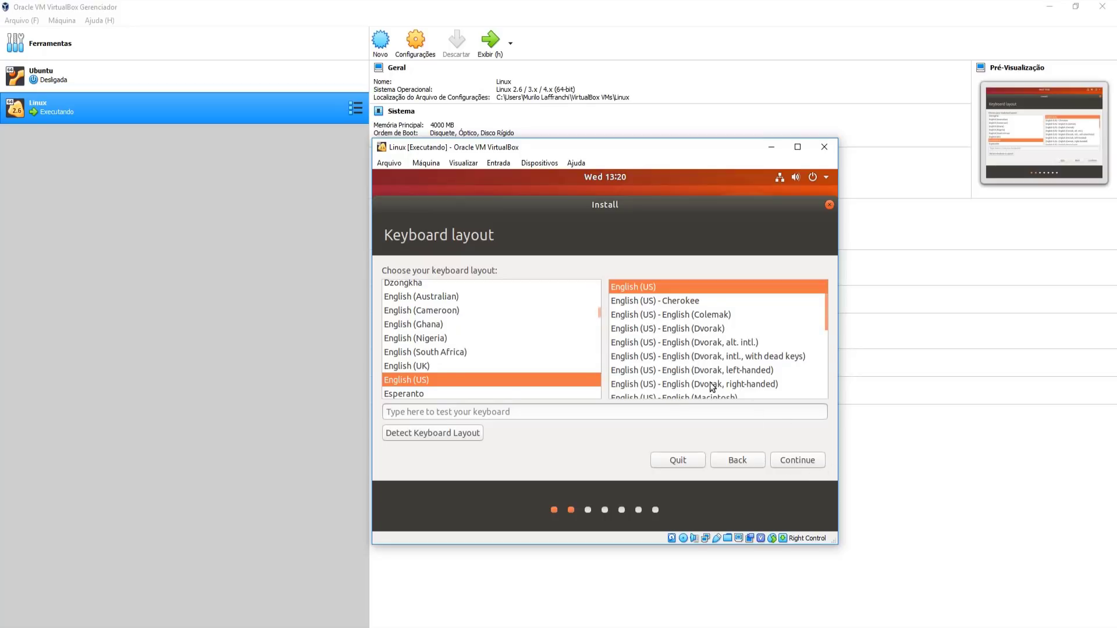
pyautogui.click(805, 462)
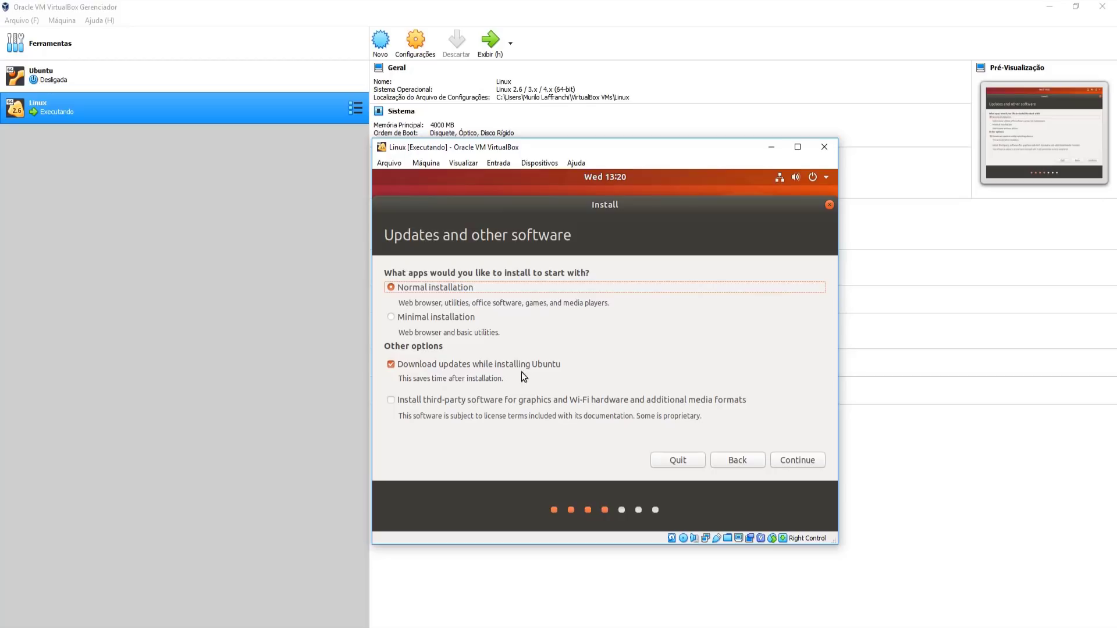
# Add third-party software to the normal installation and start installing with the erase-disk option, accepting the disk changes
pyautogui.click(391, 402)
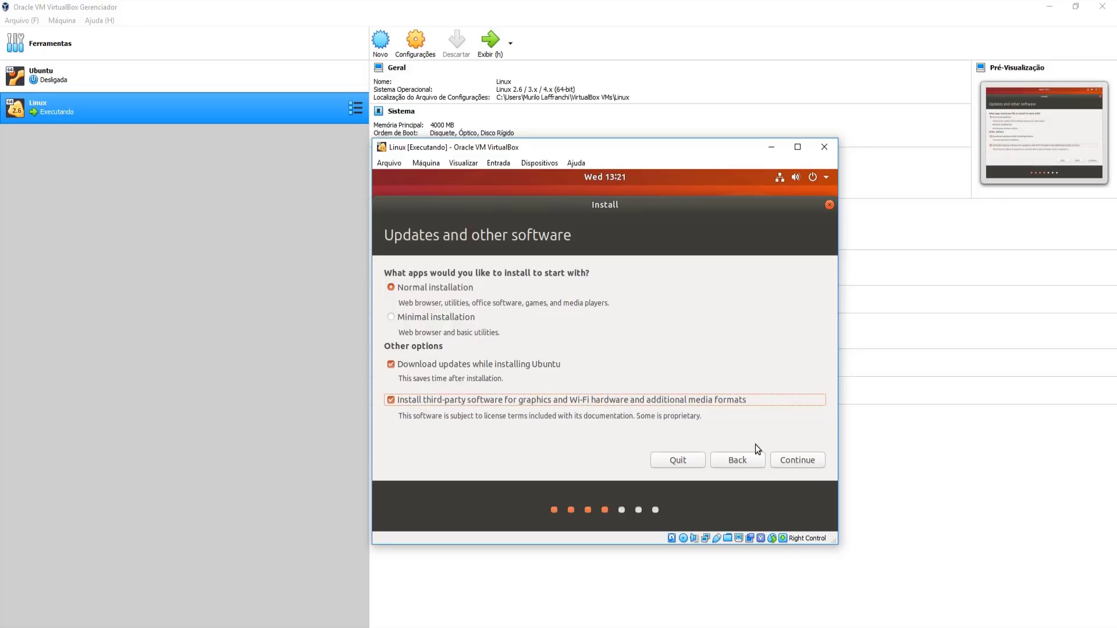
pyautogui.click(805, 461)
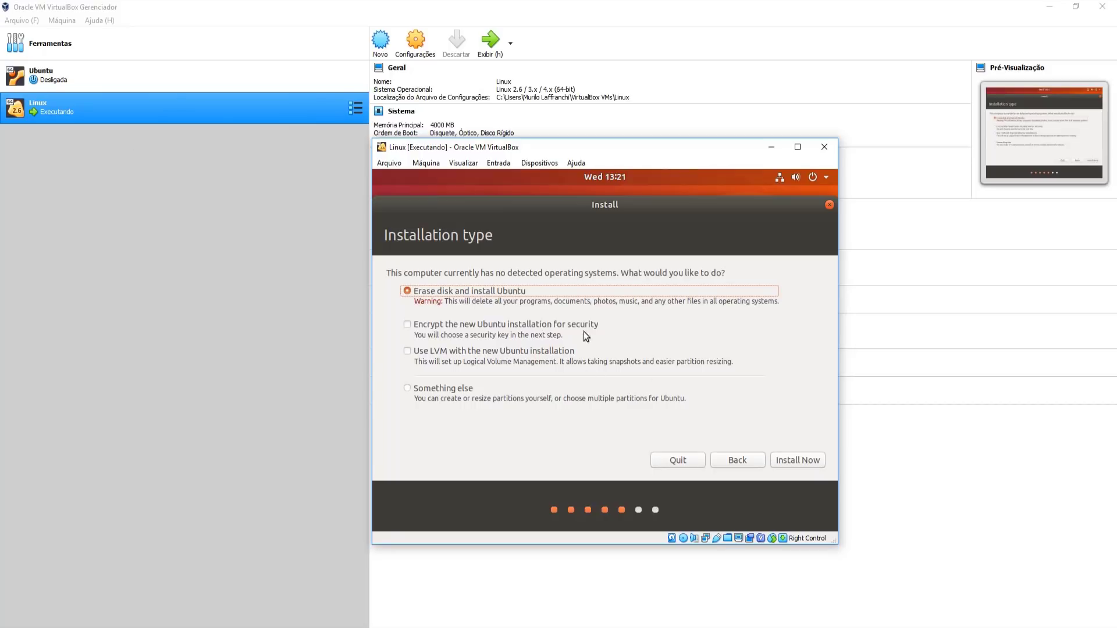
pyautogui.click(799, 460)
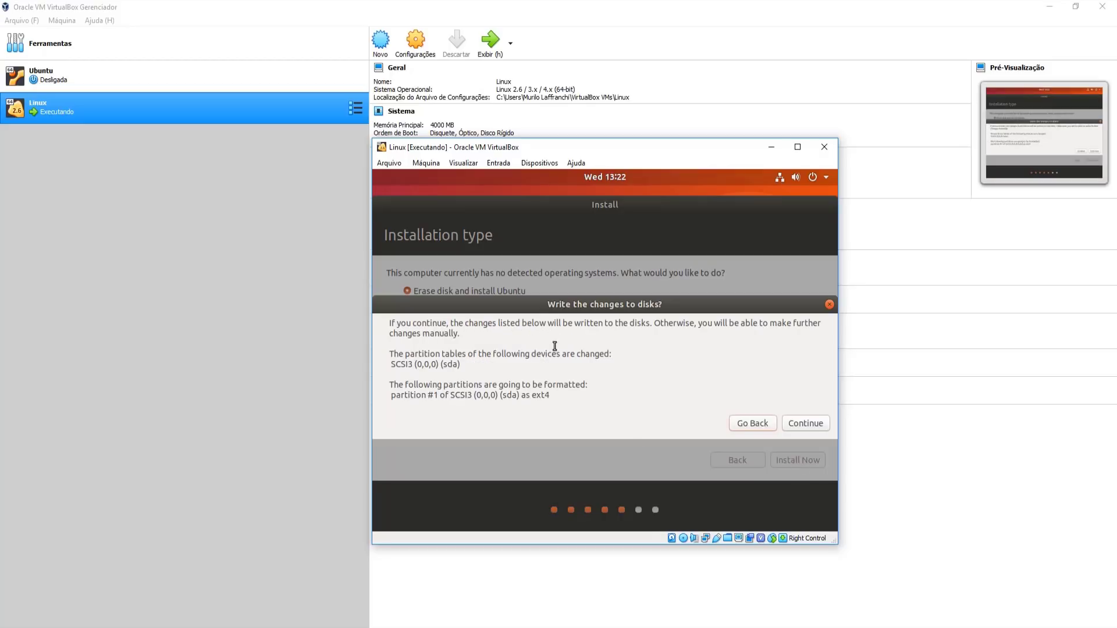
pyautogui.click(813, 425)
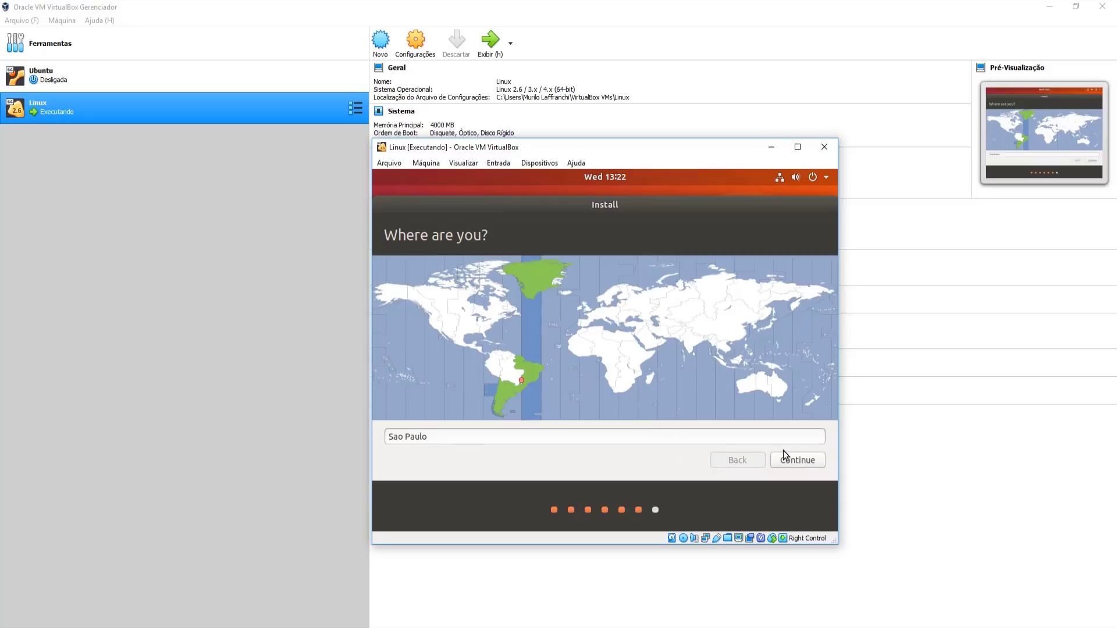
# Accept Sao Paulo as the location, enter the user's name, and set the computer's name to pc-VirtualBox, keeping the suggested username
pyautogui.click(803, 461)
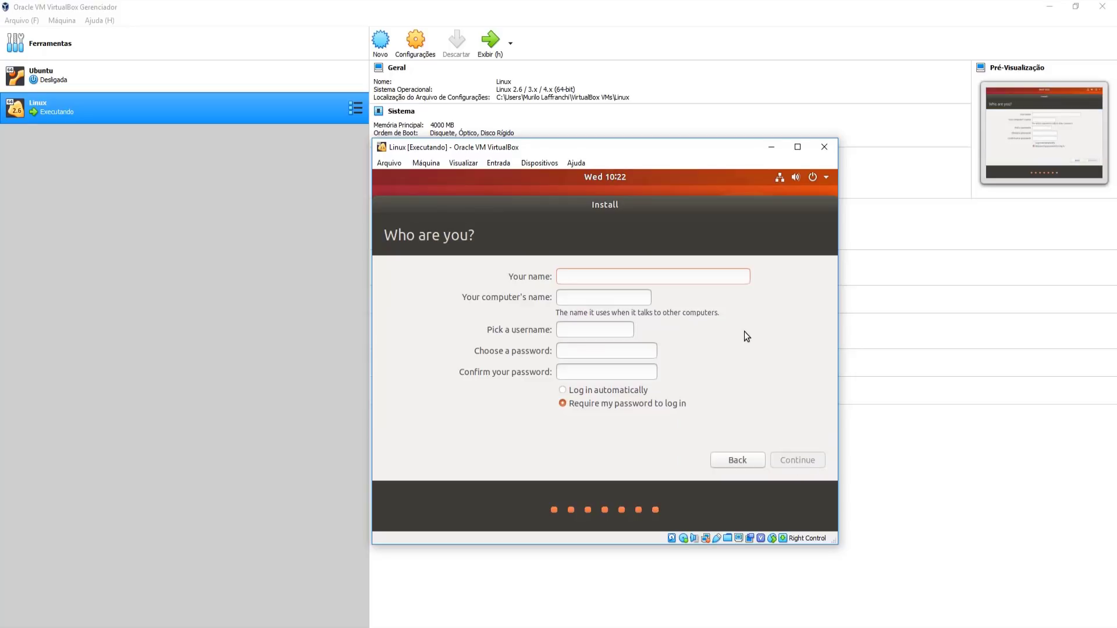
pyautogui.write('Murilo')
pyautogui.click(585, 298)
pyautogui.hotkey('shift', 'Home')
pyautogui.write('pc')
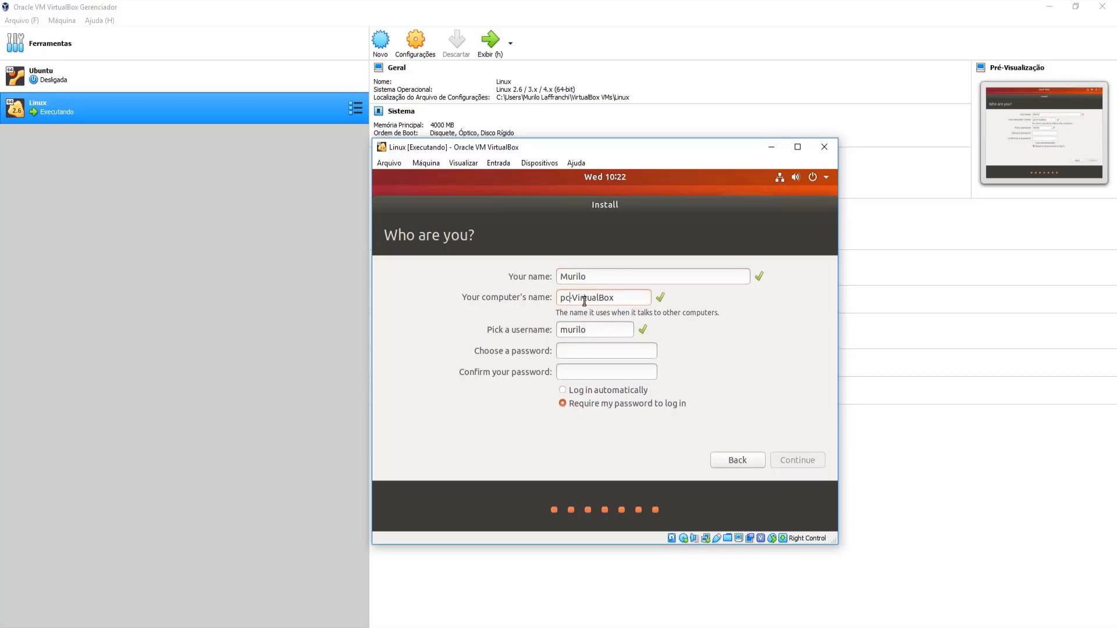
pyautogui.click(600, 329)
pyautogui.moveTo(599, 330); pyautogui.dragTo(532, 330)
# Enter and confirm the account password, enable automatic login, and continue the installation
pyautogui.click(578, 355)
pyautogui.write('******')
pyautogui.click(584, 375)
pyautogui.write('******')
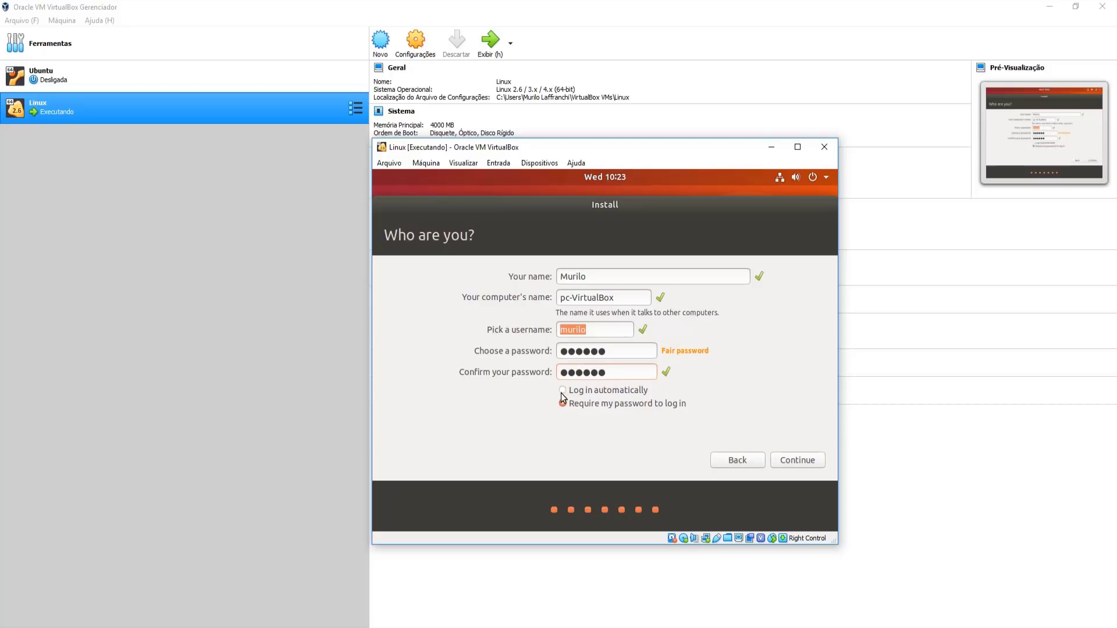
pyautogui.click(585, 390)
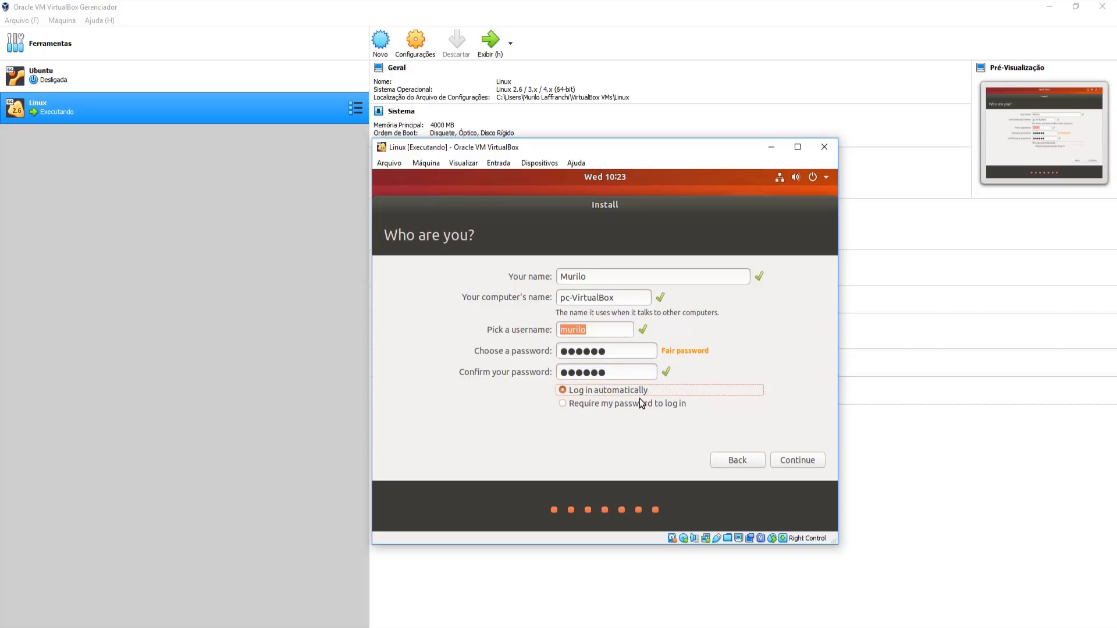
pyautogui.click(800, 461)
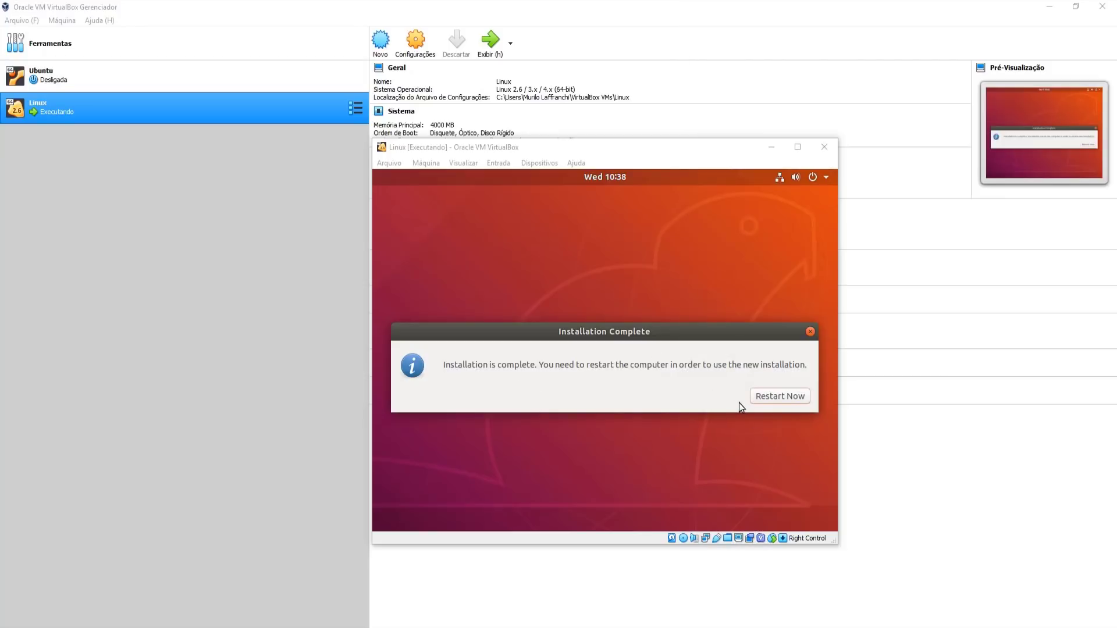
# Restart into the installed Ubuntu and complete the welcome screens, skipping Livepatch and keeping system info reporting to Canonical
pyautogui.click(787, 401)
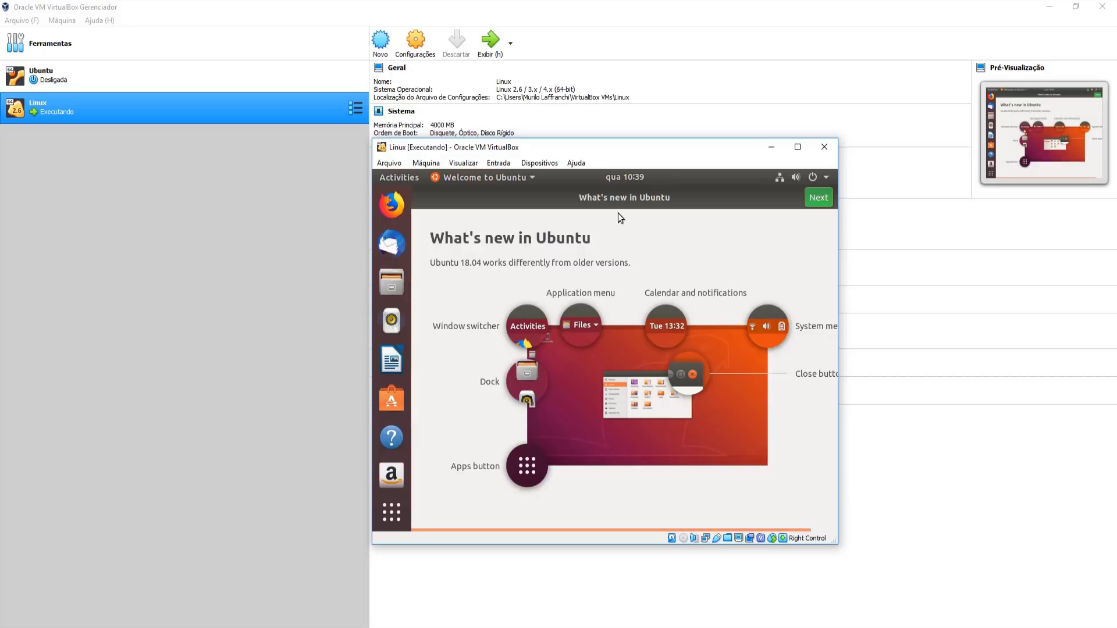
pyautogui.click(827, 200)
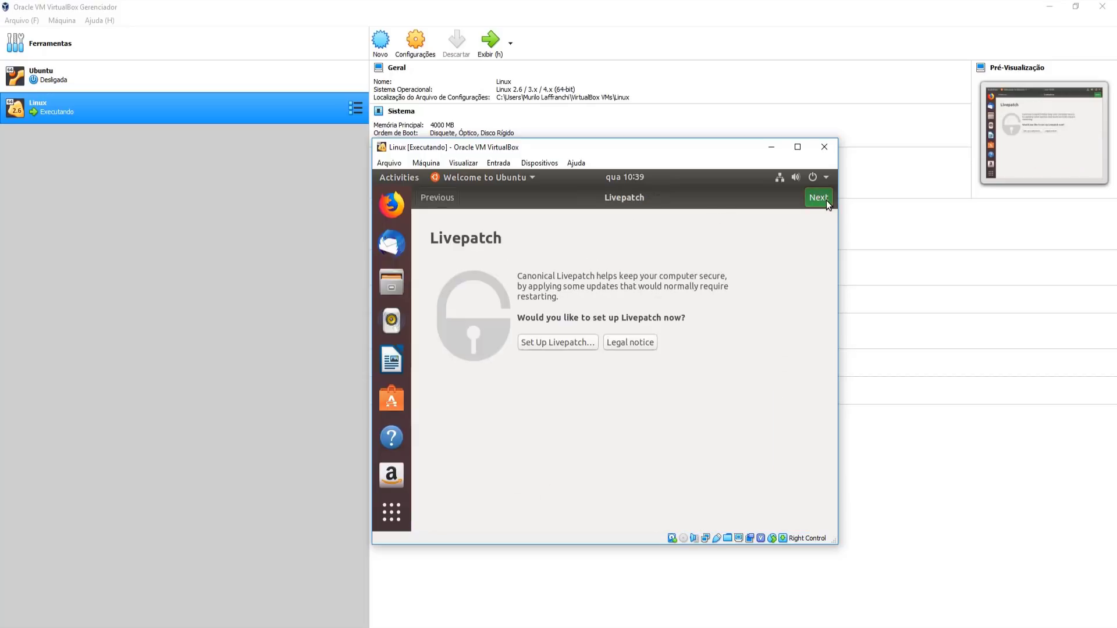
pyautogui.click(825, 200)
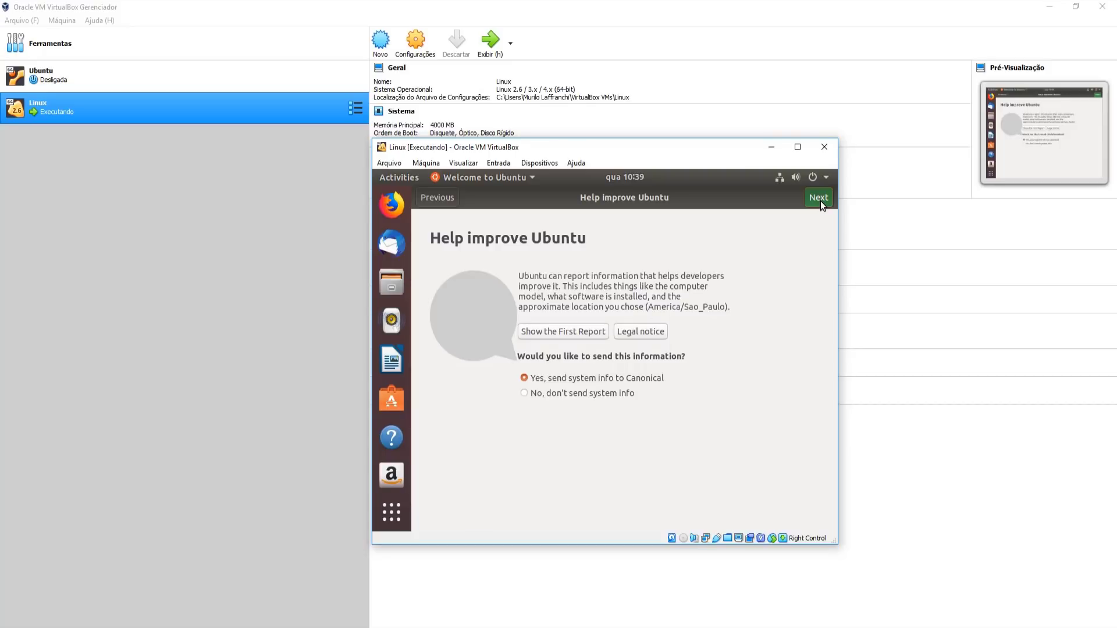
pyautogui.click(819, 199)
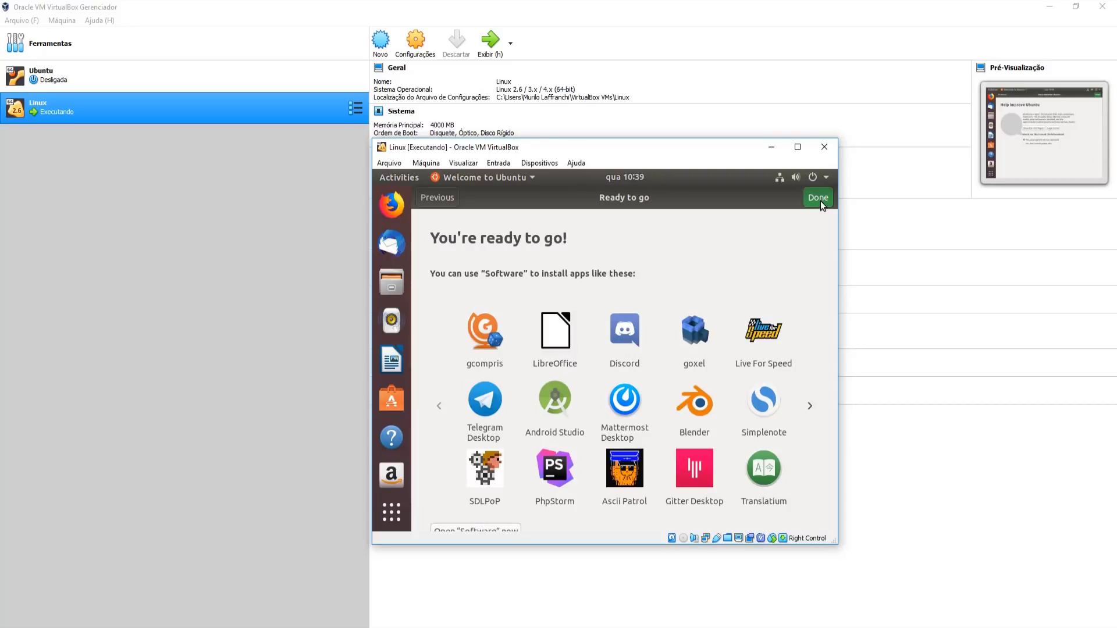
pyautogui.click(821, 200)
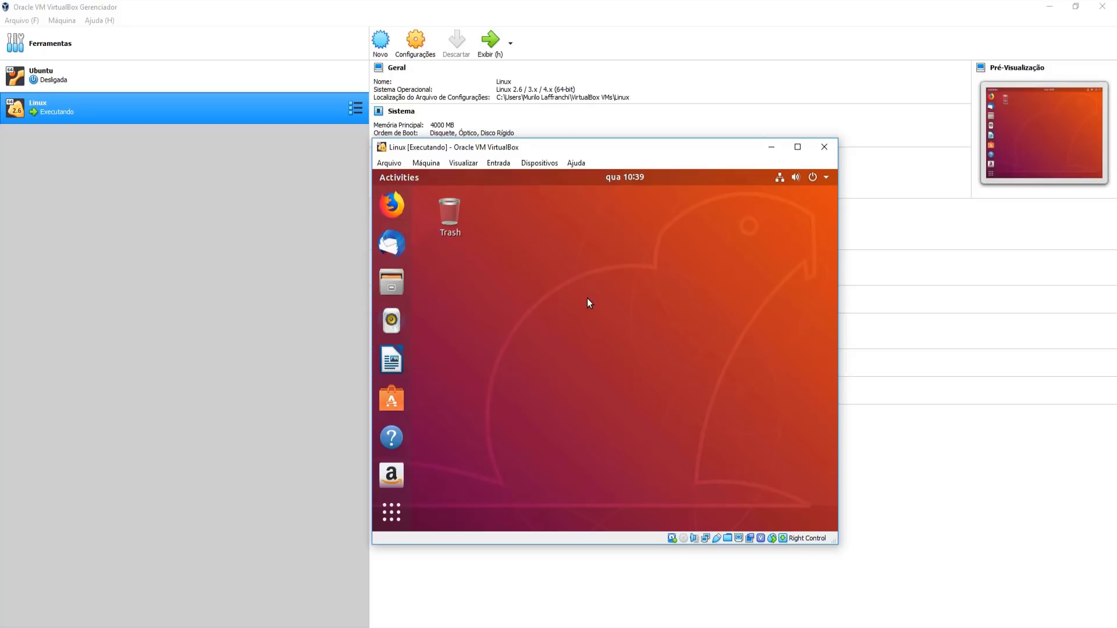
# Switch the virtual machine to full-screen mode and back to its window
pyautogui.hotkey('ctrl', 'f')
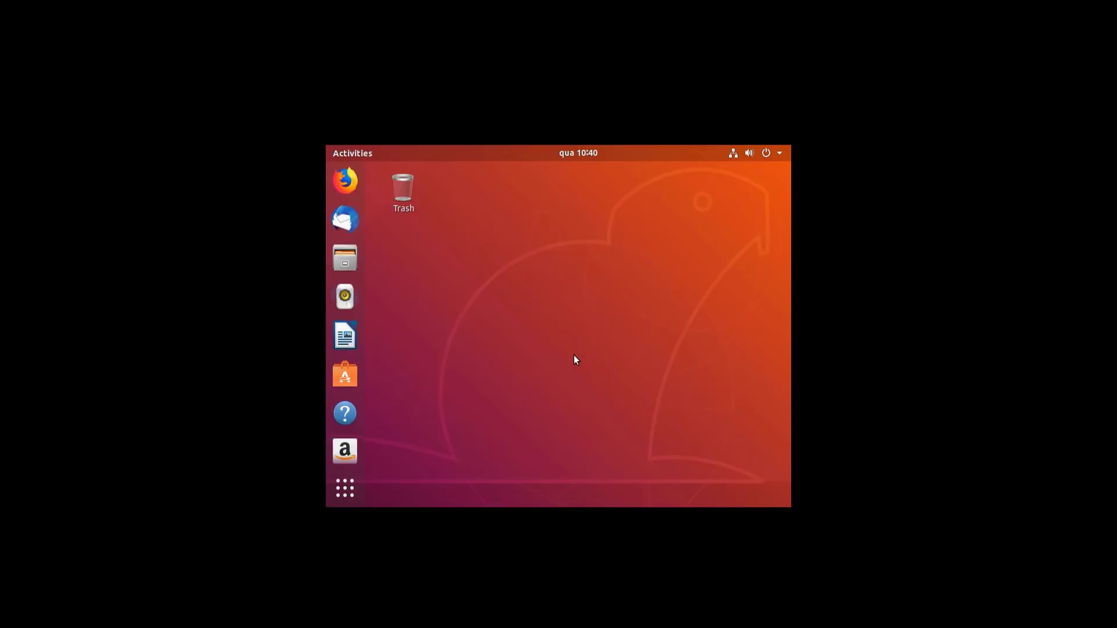
pyautogui.press('Control_R+f')
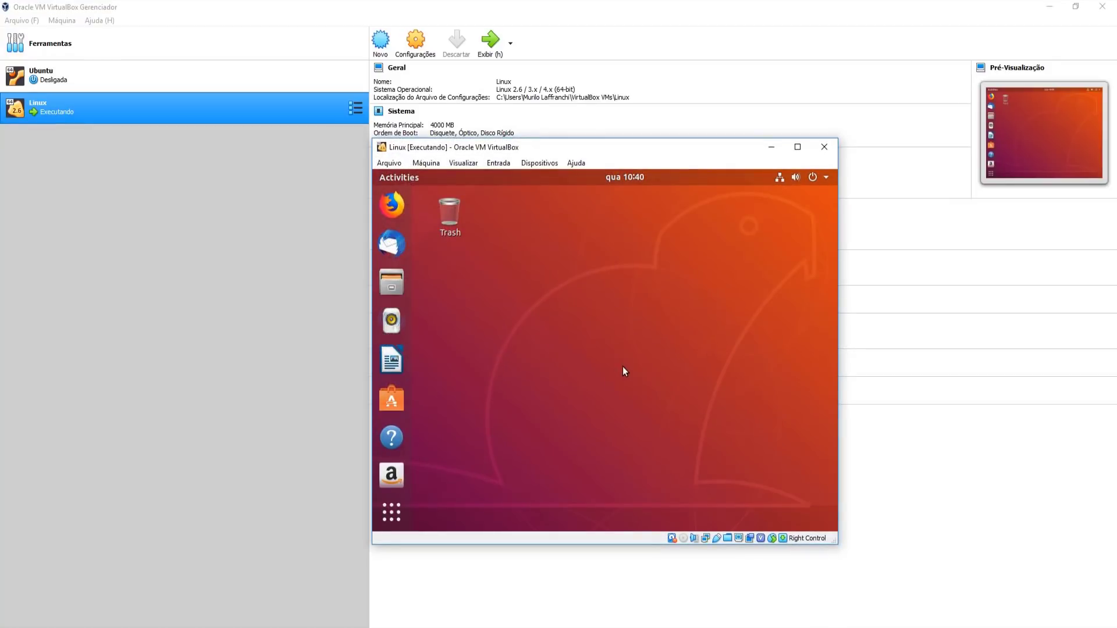
# Insert the Guest Additions CD image, run its installer with the account password, and close the installation terminal
pyautogui.click(535, 164)
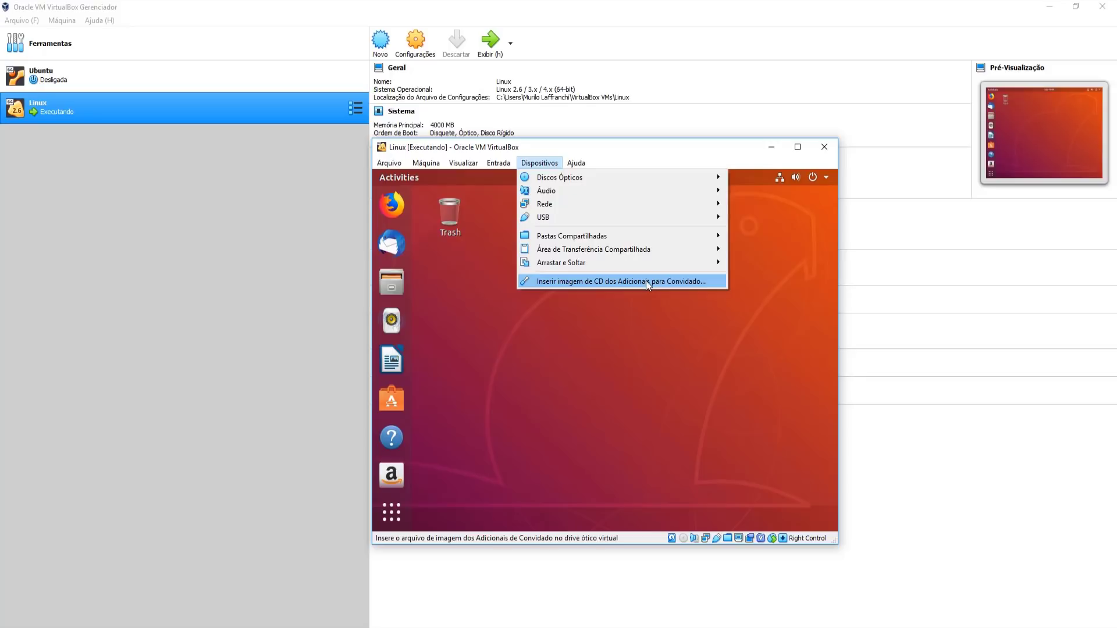
pyautogui.click(662, 283)
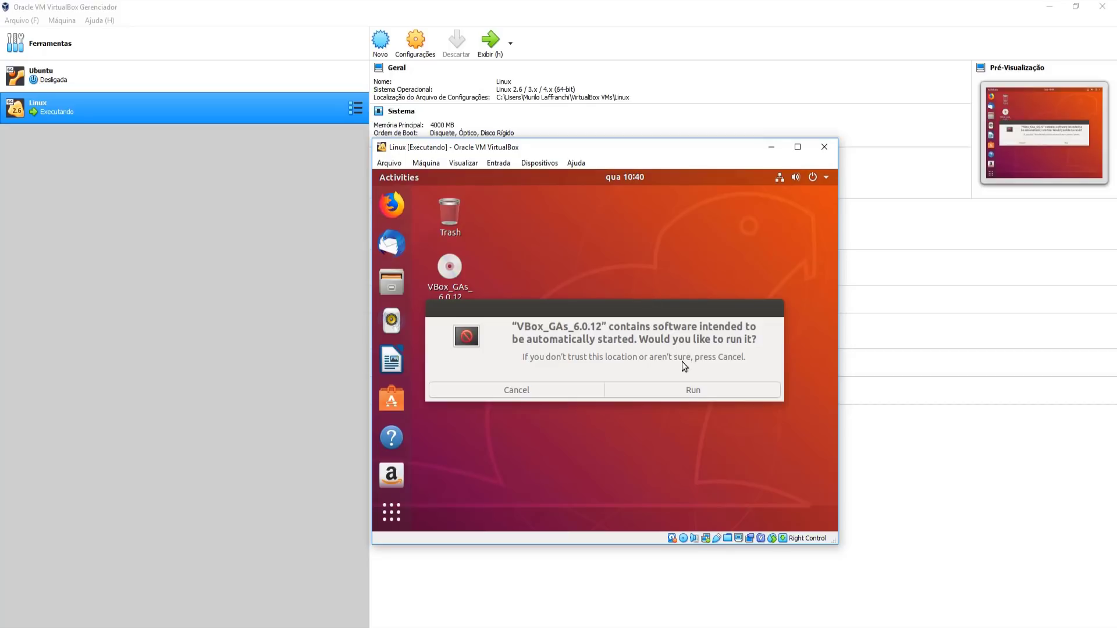
pyautogui.click(696, 395)
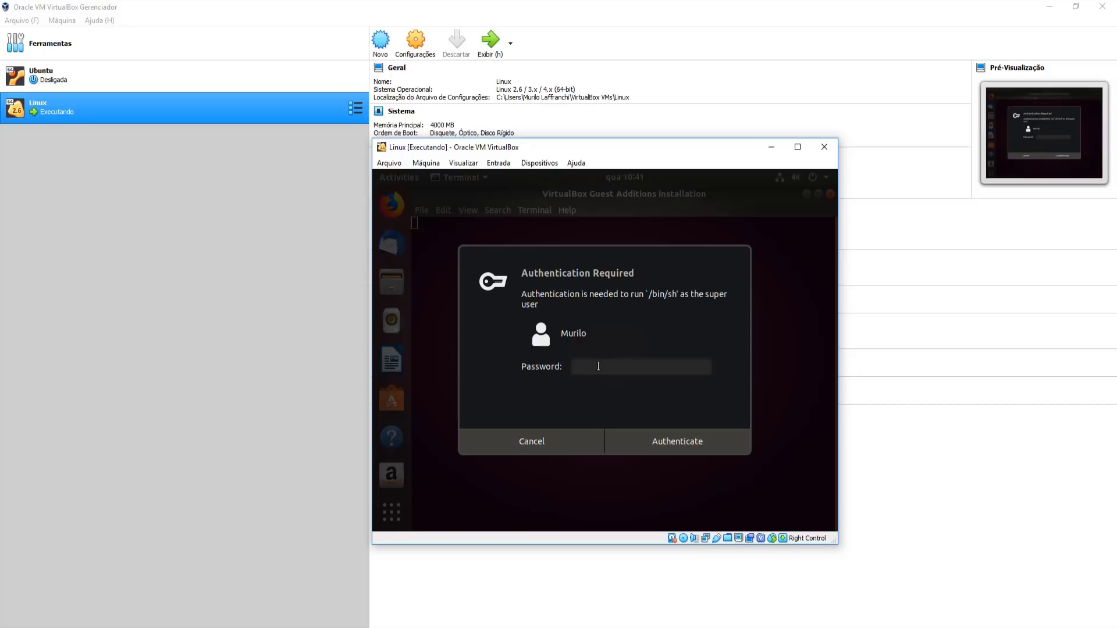
pyautogui.write('•••••••')
pyautogui.click(679, 441)
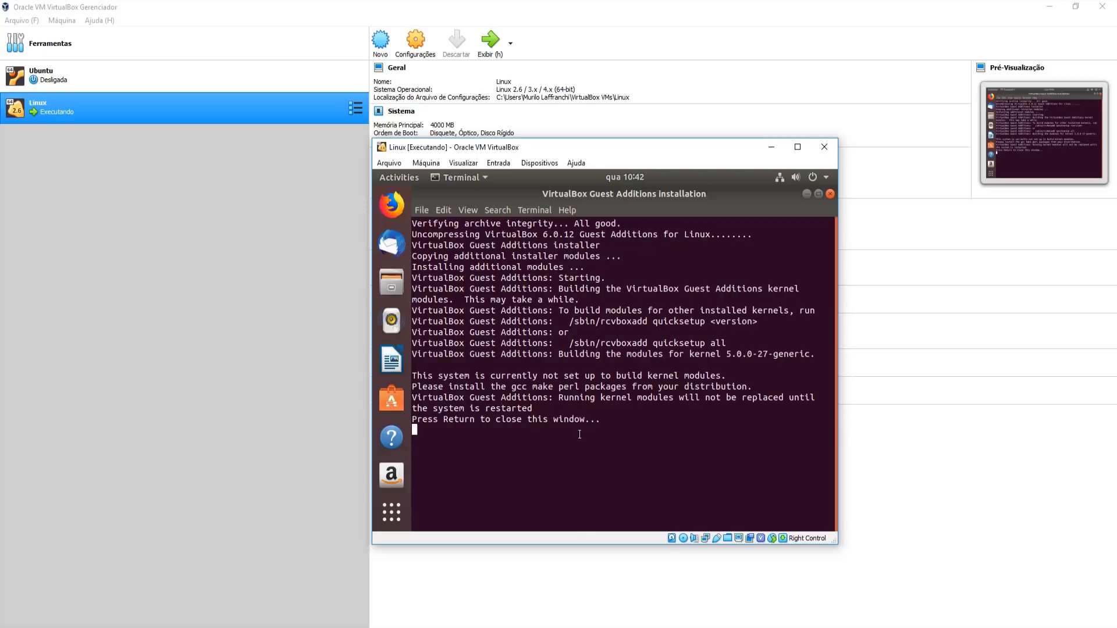
pyautogui.press('Return')
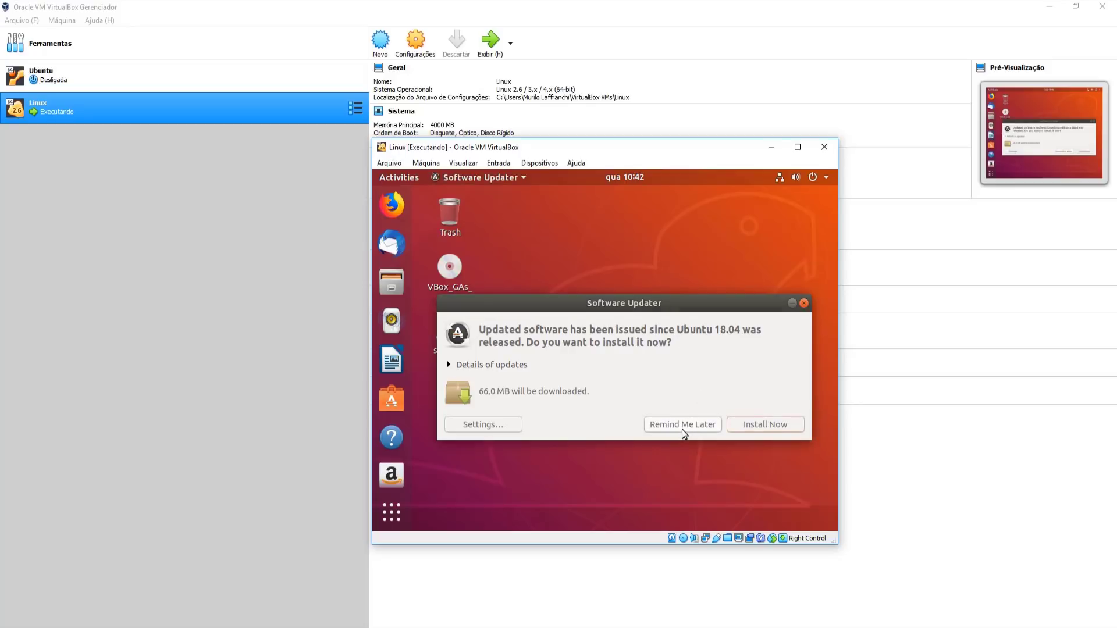
# Postpone the Ubuntu software updates and restart the Linux virtual machine
pyautogui.click(682, 424)
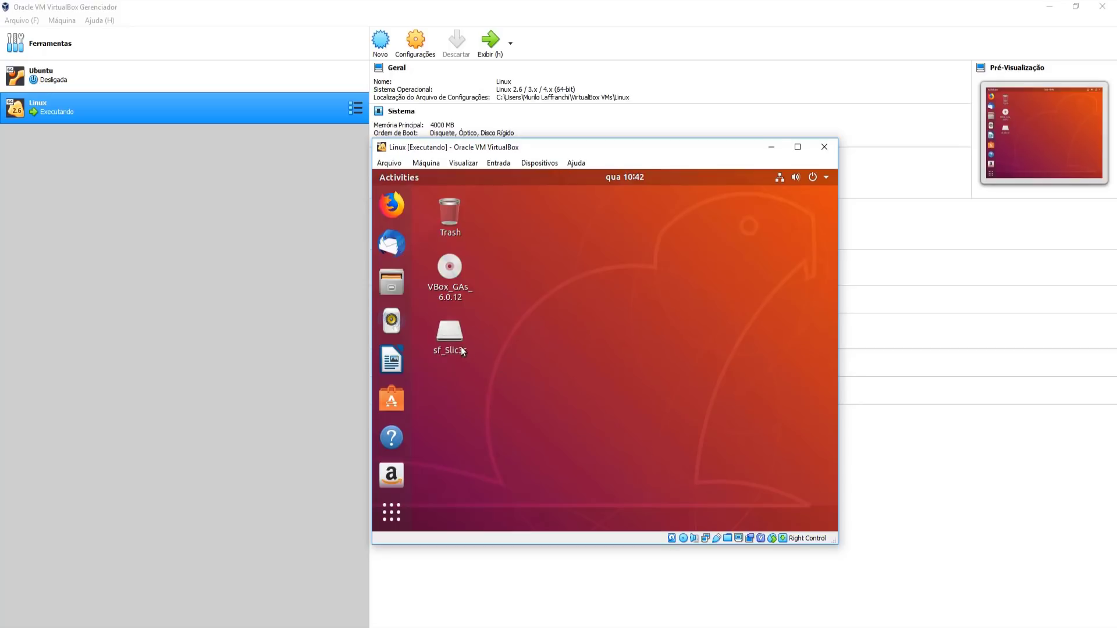
pyautogui.click(426, 163)
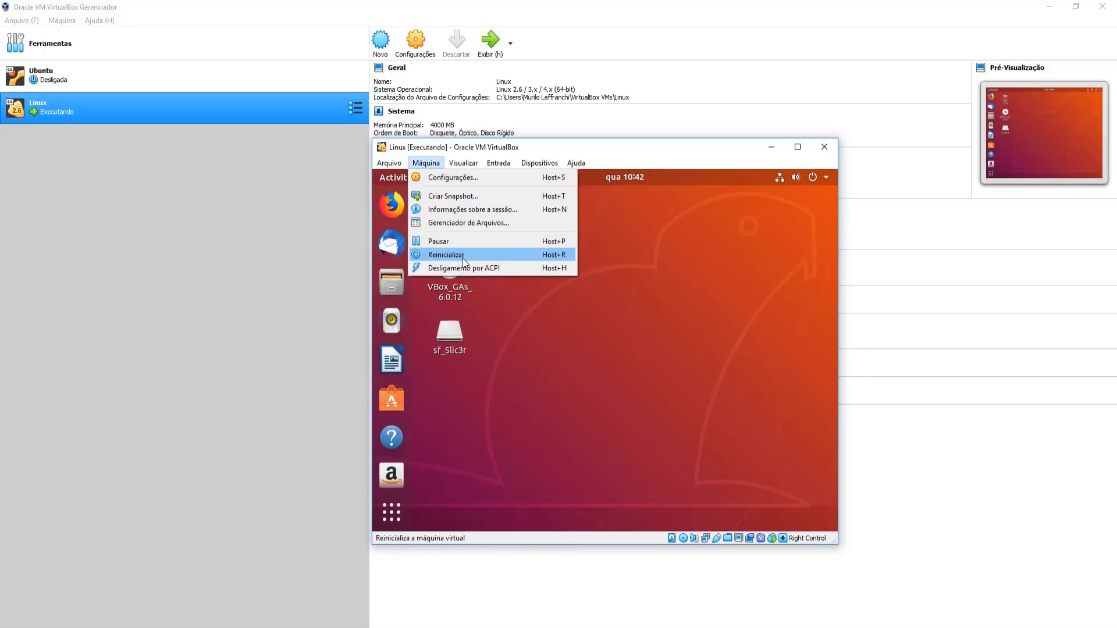
pyautogui.click(464, 259)
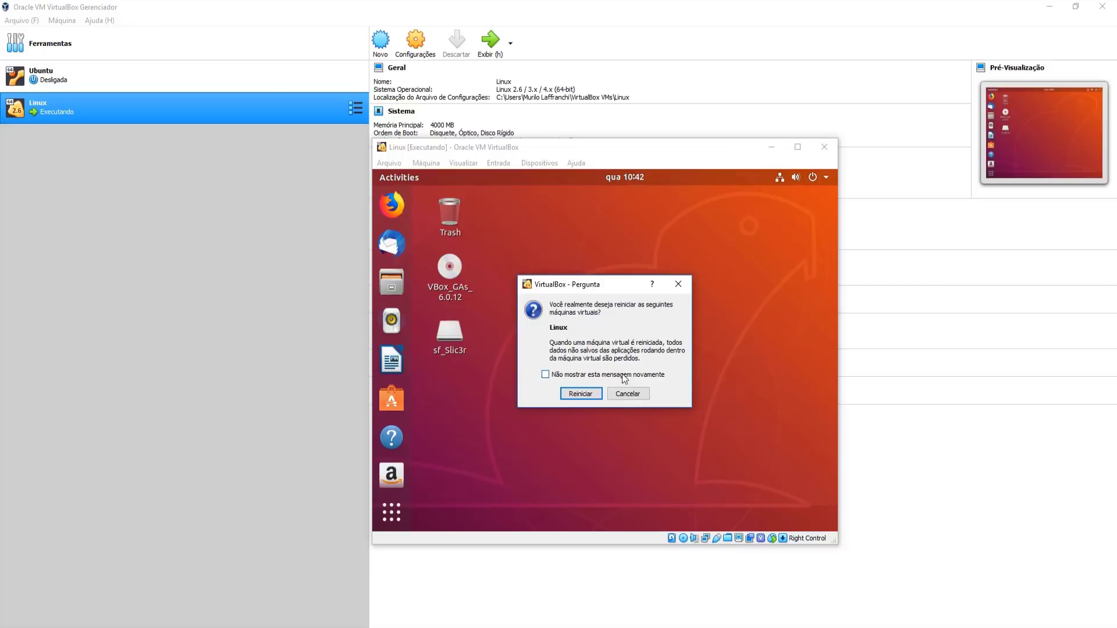
pyautogui.click(579, 394)
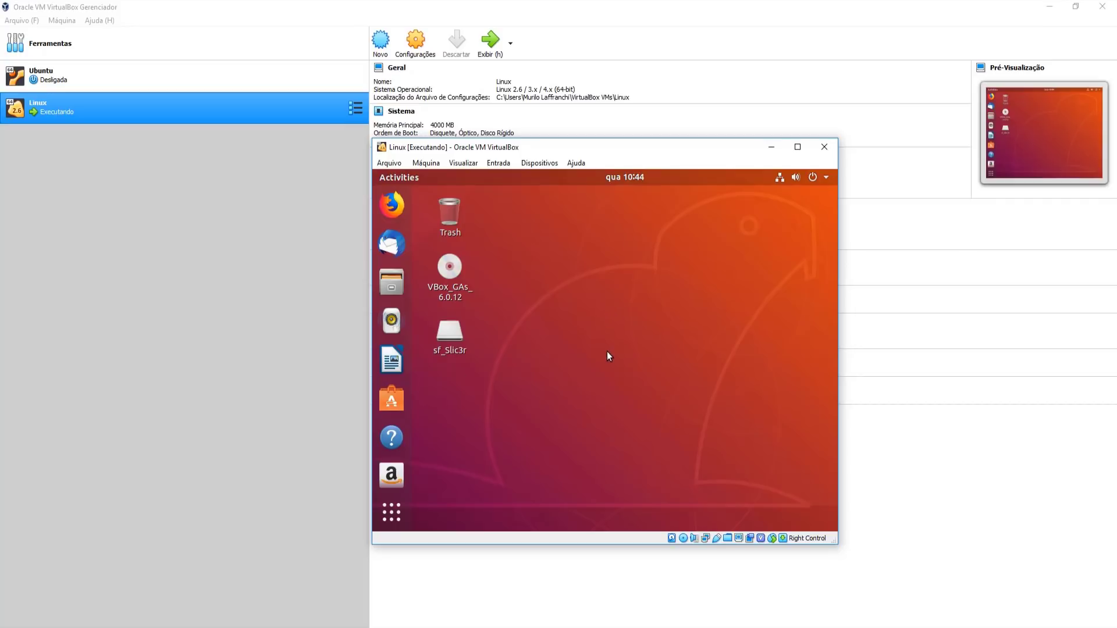
# Show the virtual machine in full screen and open github.com/zip-o-mat/Slic3r/tree/nonplanar/ in Firefox
pyautogui.press('Control_R+f')
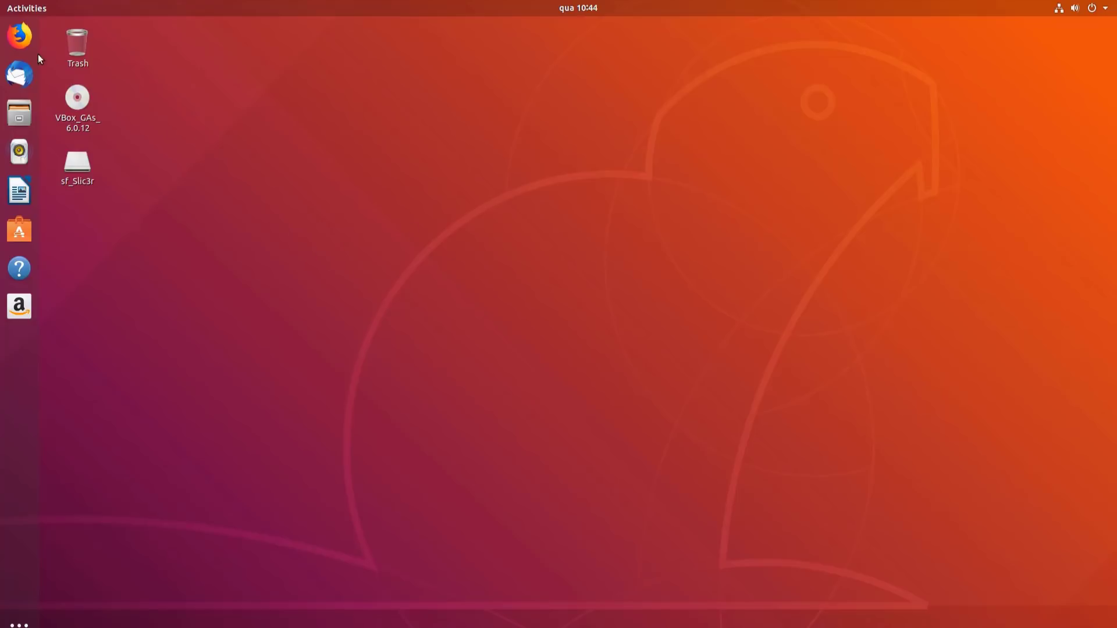
pyautogui.click(25, 41)
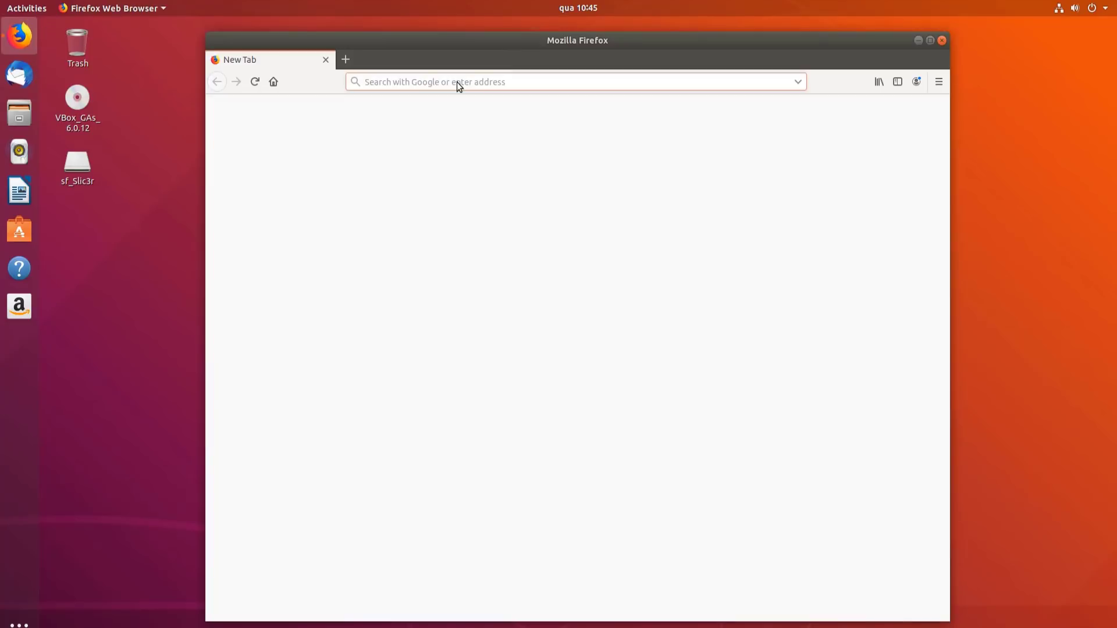
pyautogui.write('git')
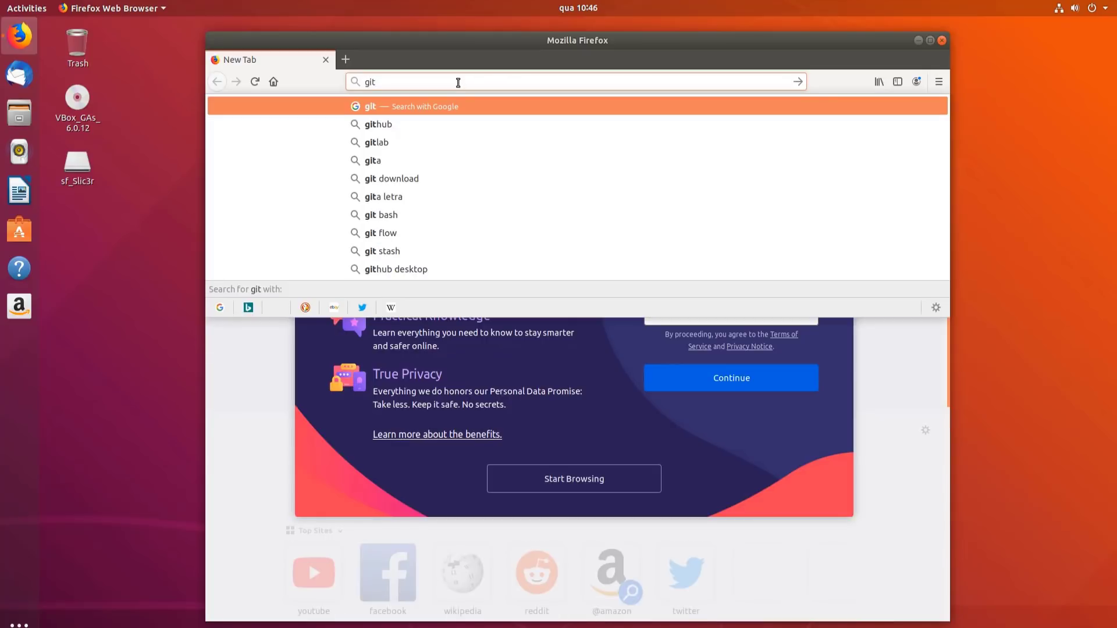
pyautogui.write('hub')
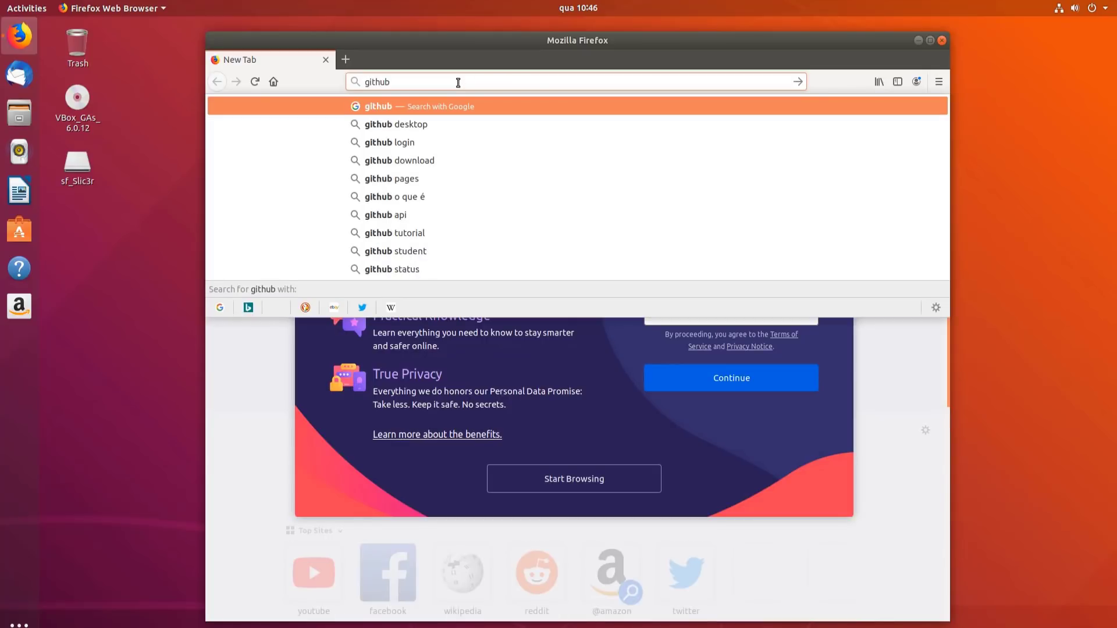
pyautogui.write('.com')
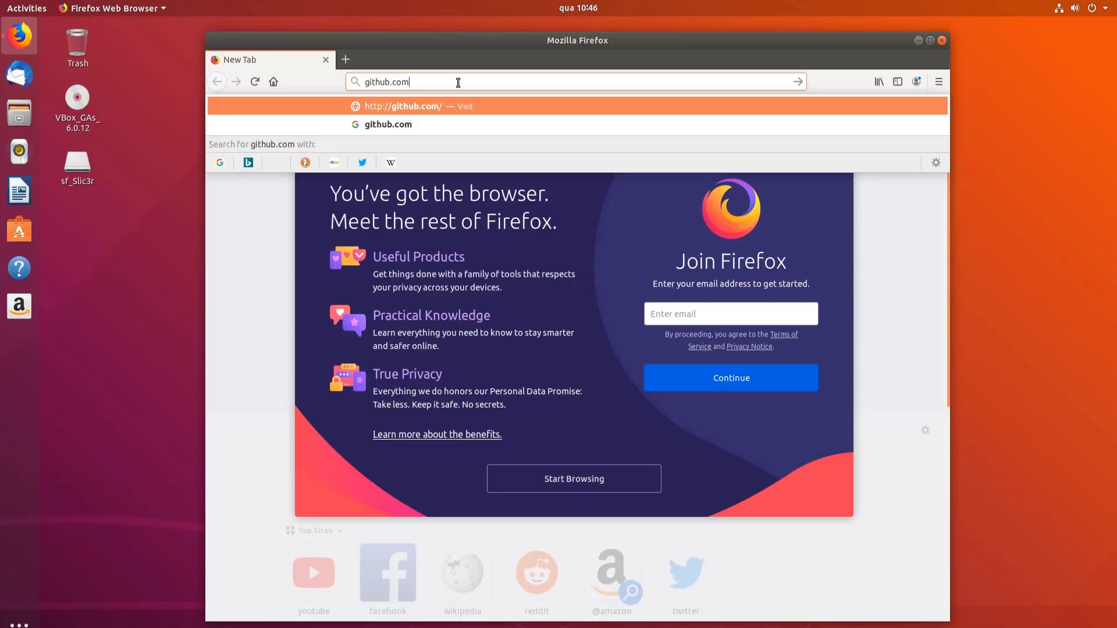
pyautogui.write('/')
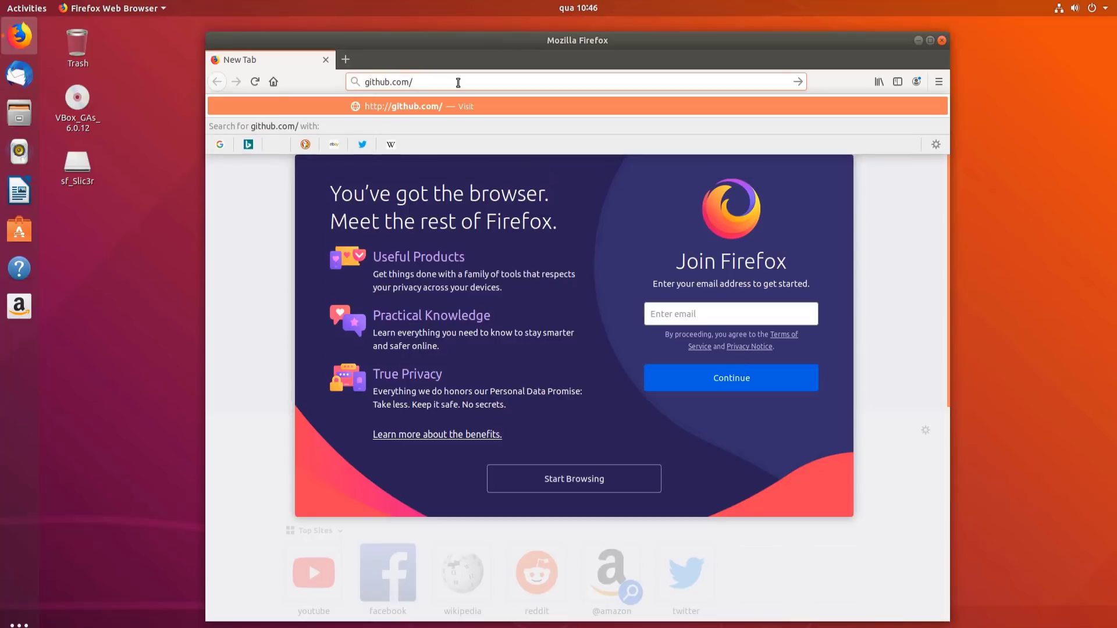
pyautogui.write('zip-o-mat/Slic3r/tree/nonplanar/')
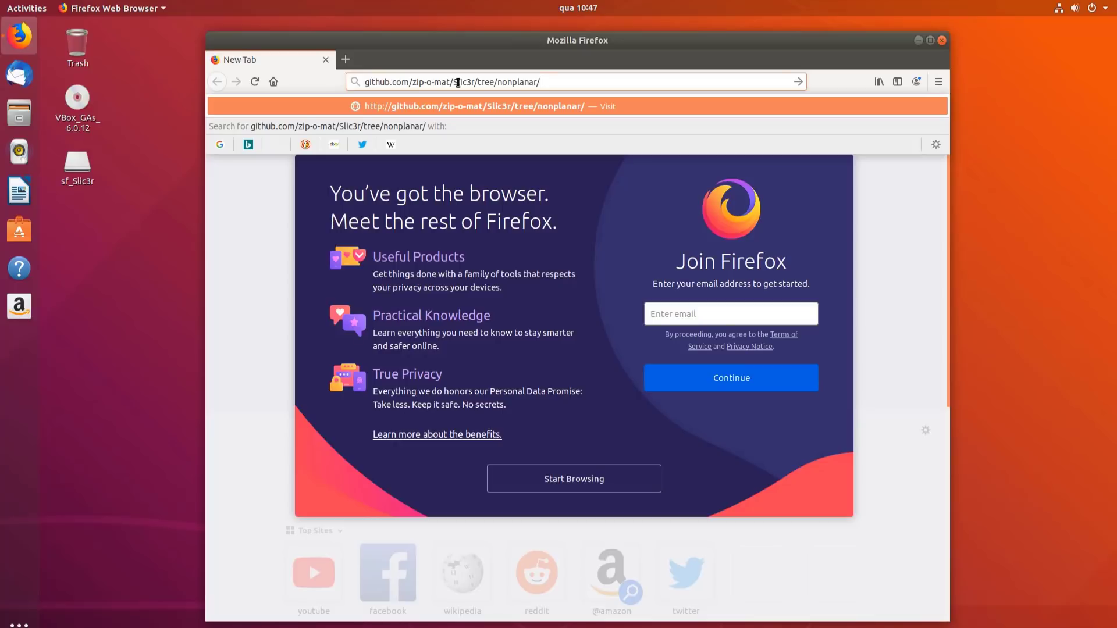
pyautogui.press('Return')
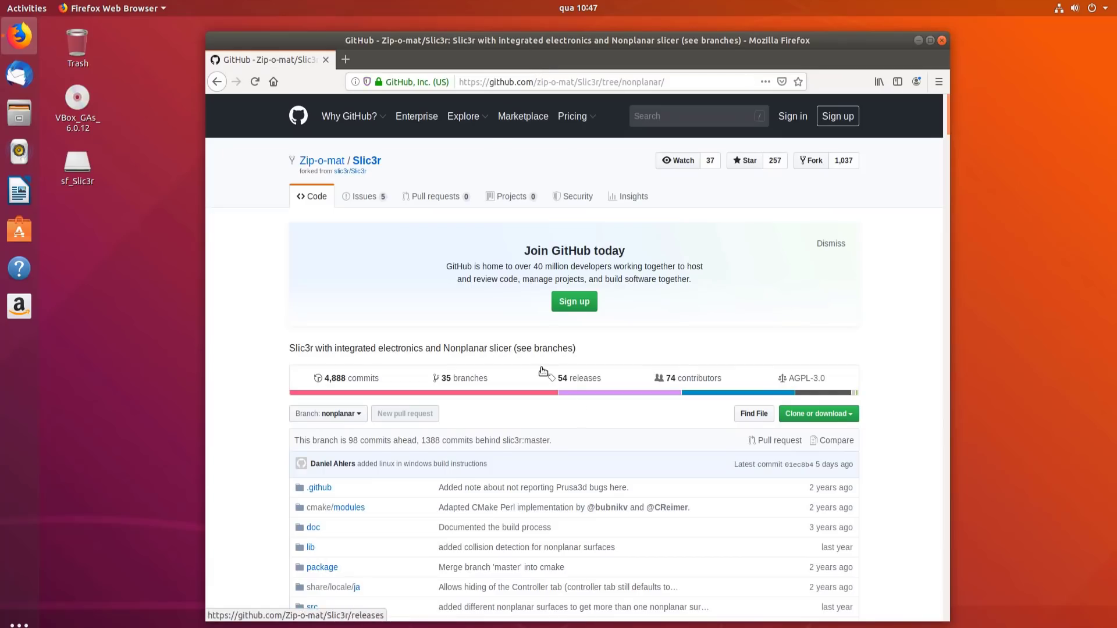
# Examine the Linux build instructions in the README, especially the git clone and git checkout nonplanar commands under Get repository
pyautogui.scroll(-5, 576, 407)
pyautogui.scroll(-10, 577, 412)
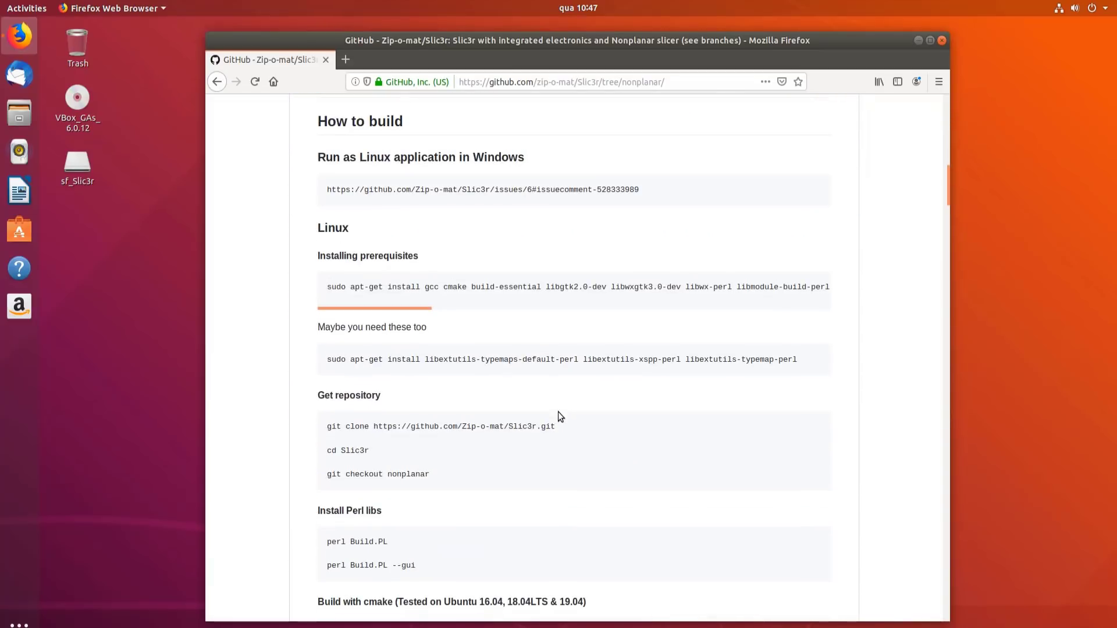
pyautogui.scroll(-3, 494, 393)
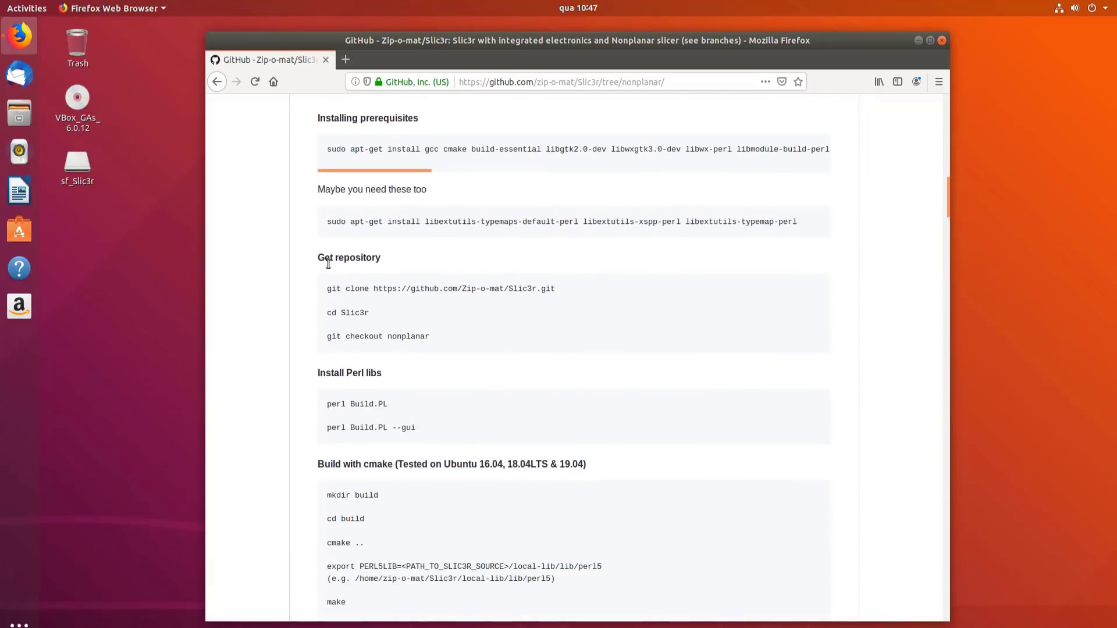
pyautogui.moveTo(307, 257); pyautogui.dragTo(395, 260)
pyautogui.click(417, 260)
pyautogui.moveTo(330, 291); pyautogui.dragTo(557, 290)
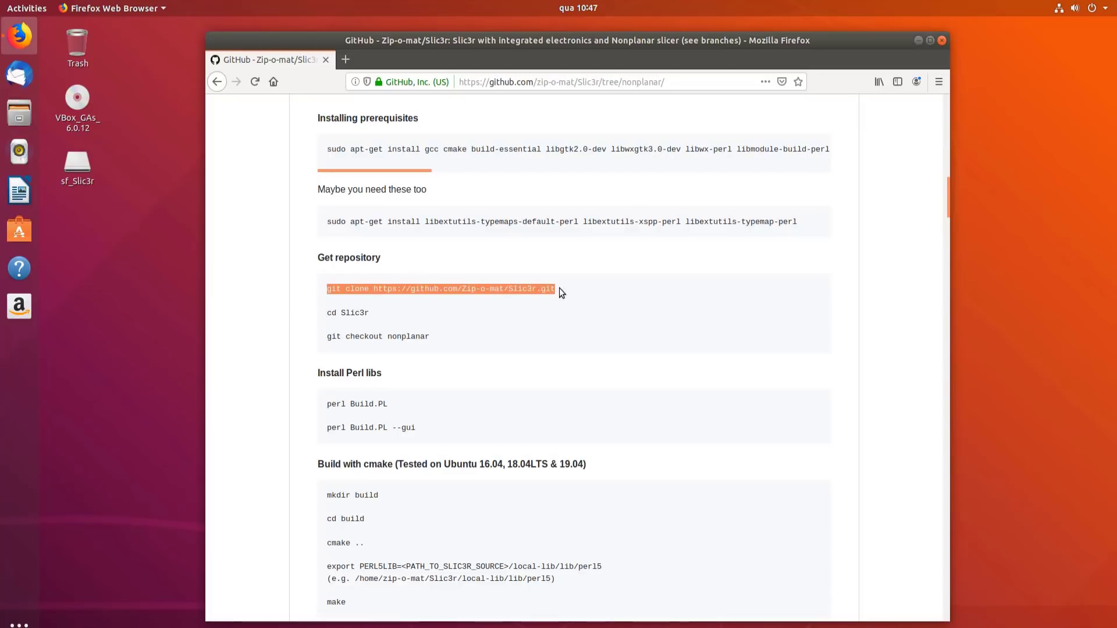
pyautogui.moveTo(324, 316)
pyautogui.mouseDown()
pyautogui.moveTo(374, 313)
pyautogui.moveTo(435, 341)
pyautogui.mouseUp()
pyautogui.click(332, 337)
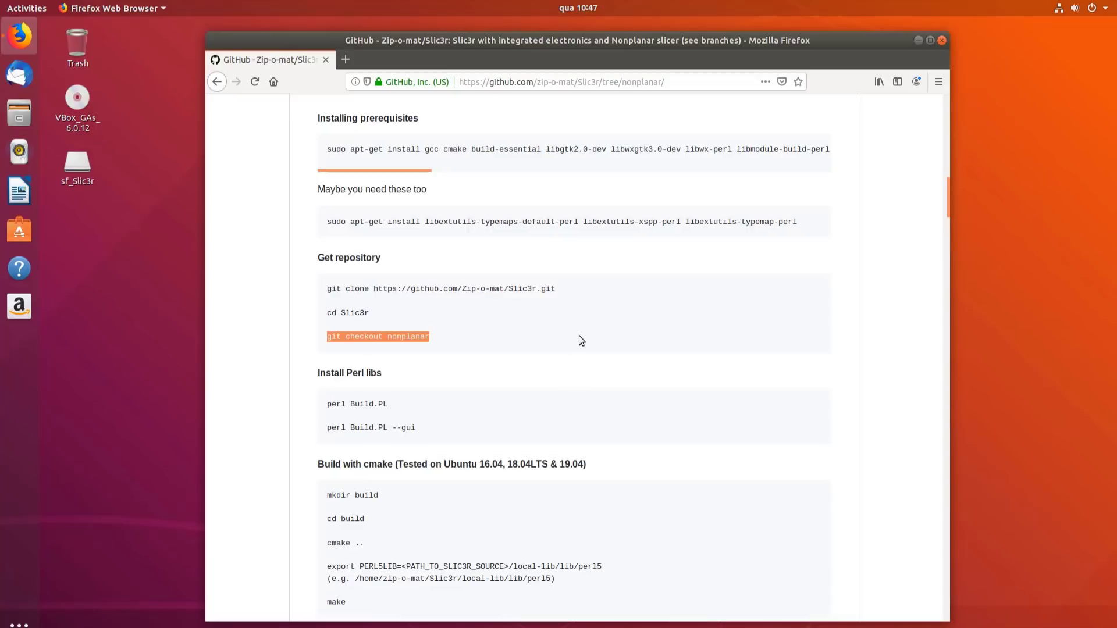
pyautogui.click(549, 330)
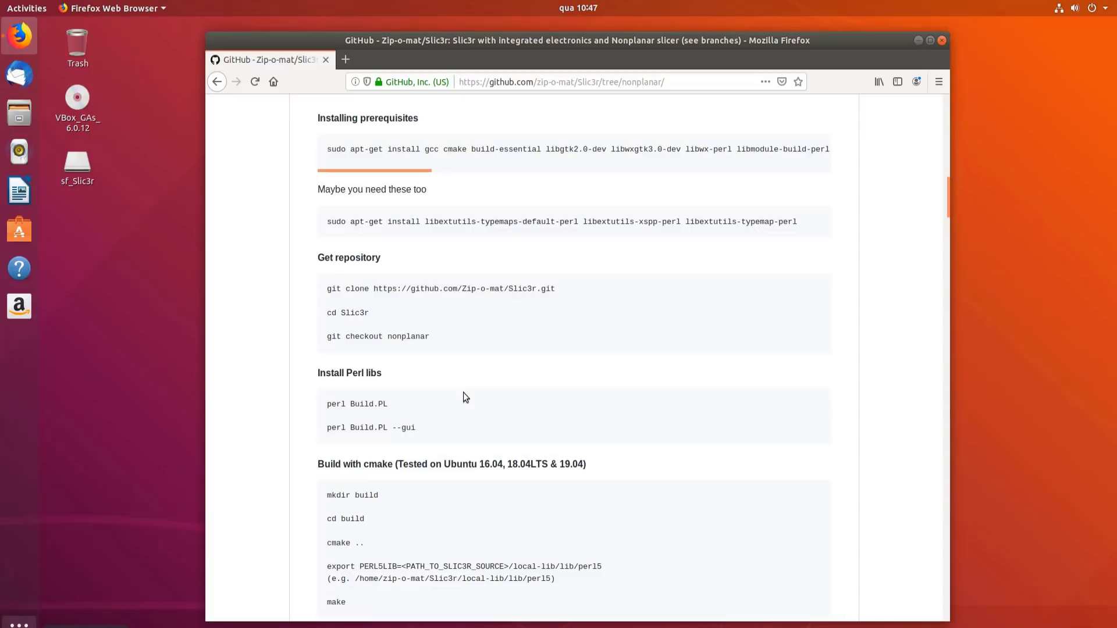
# Open a Terminal from the application list, then move and narrow the Firefox window so both sit side by side
pyautogui.press('super+a')
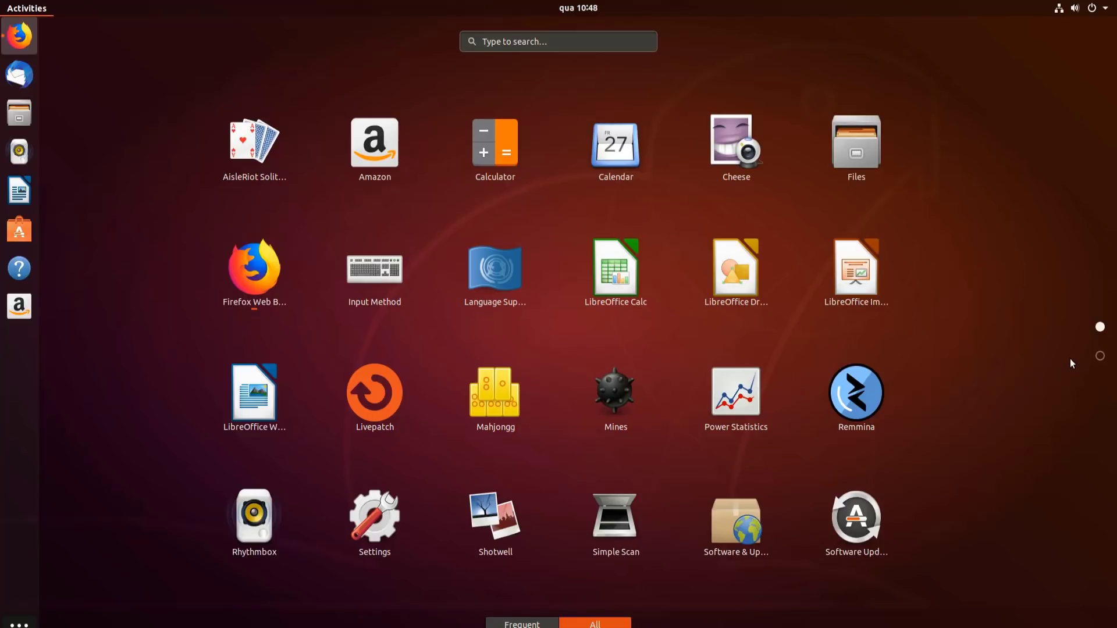
pyautogui.click(1100, 356)
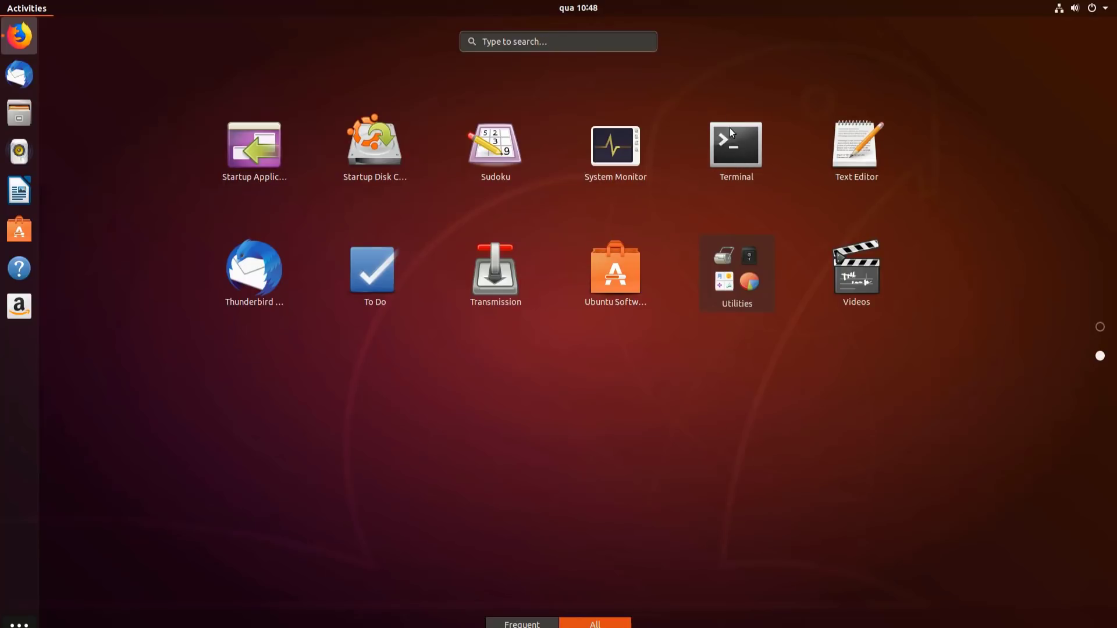
pyautogui.click(735, 146)
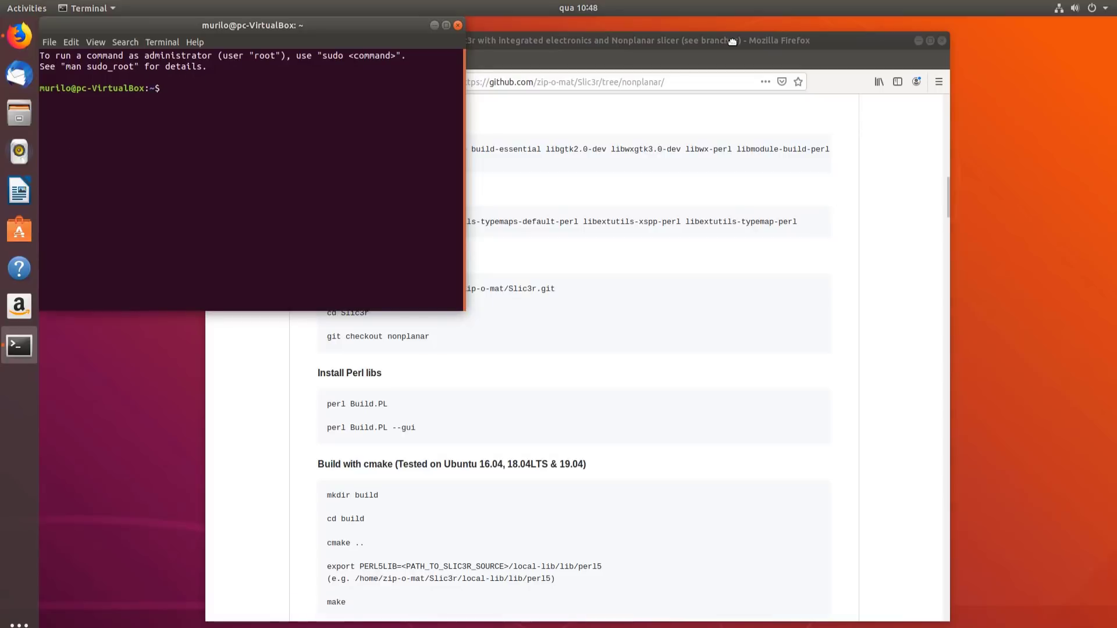
pyautogui.moveTo(733, 42); pyautogui.dragTo(807, 43)
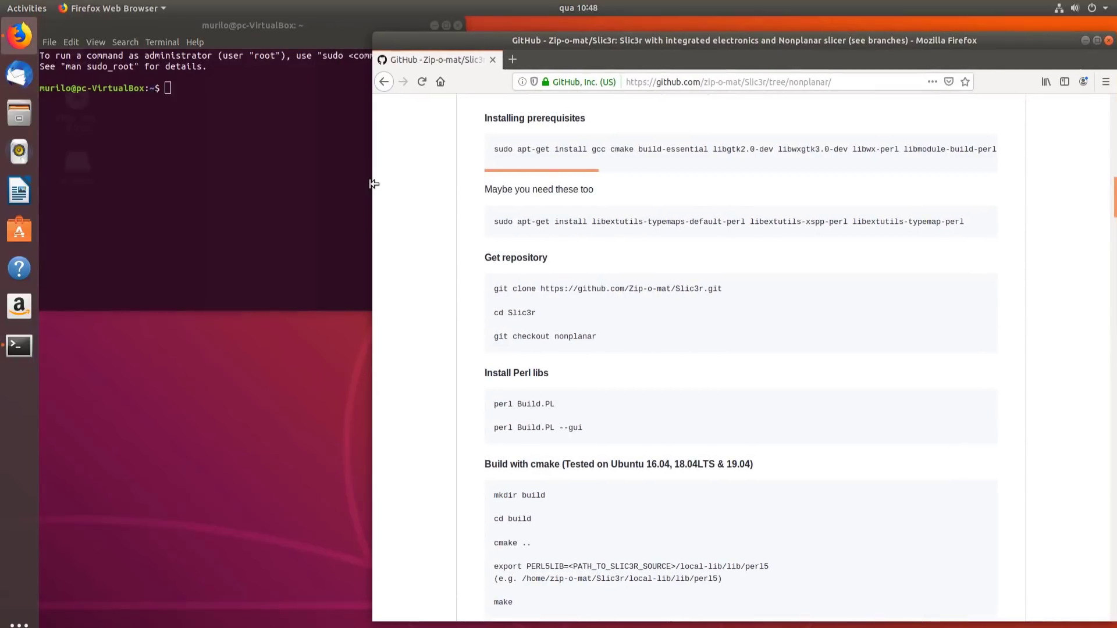
pyautogui.moveTo(372, 183); pyautogui.dragTo(491, 192)
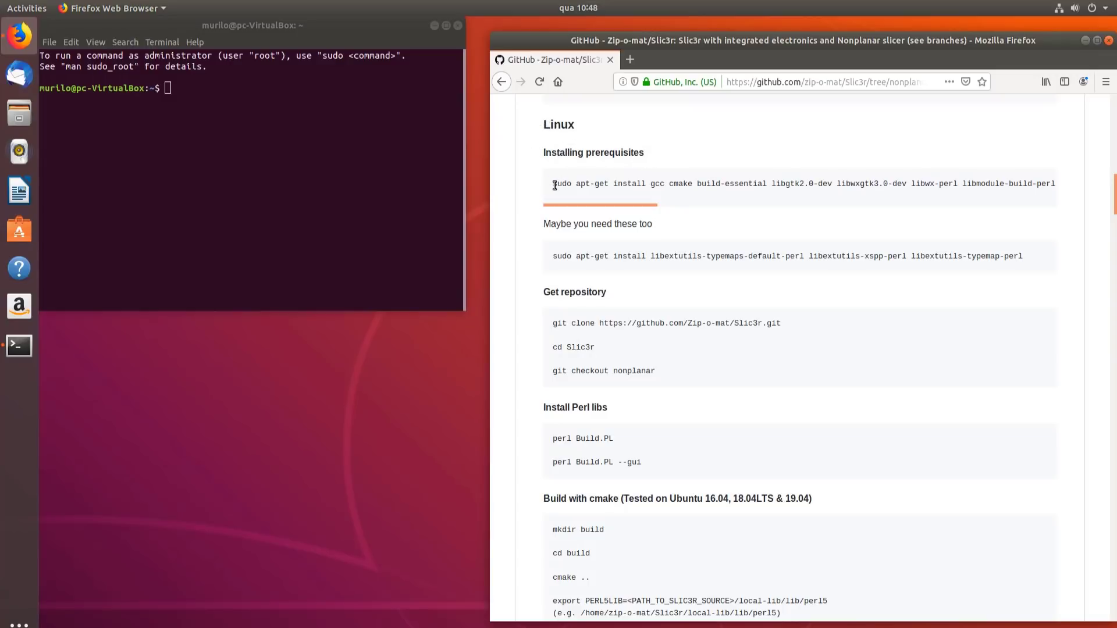
# Copy the full sudo apt-get install command under Installing prerequisites from the README and paste it at the Terminal prompt
pyautogui.moveTo(553, 183); pyautogui.dragTo(1076, 185)
pyautogui.rightClick(1033, 185)
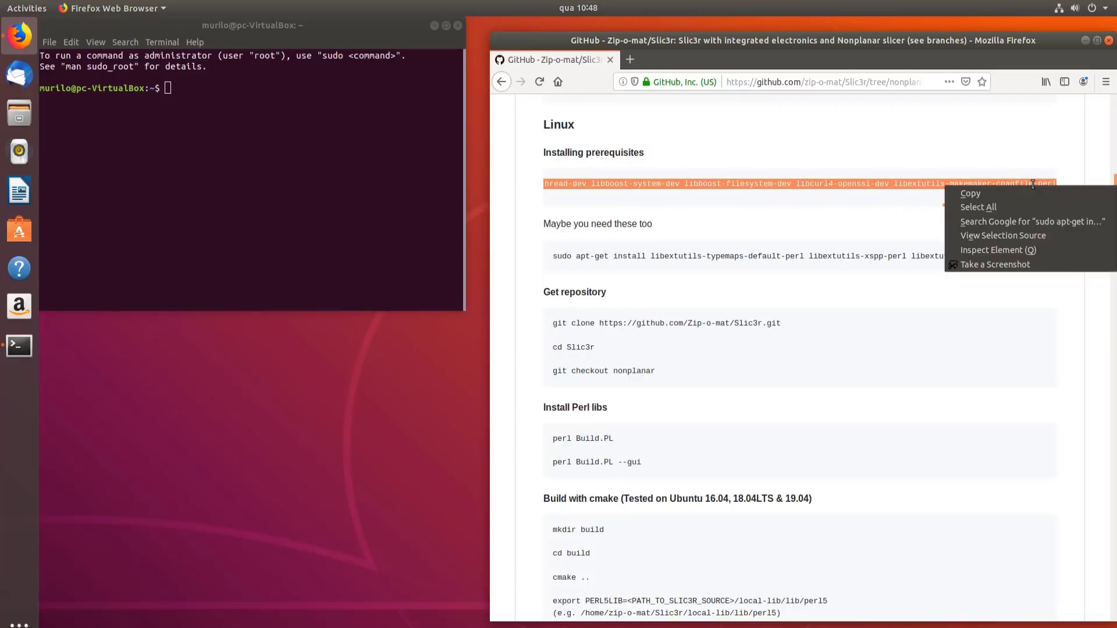
pyautogui.click(977, 194)
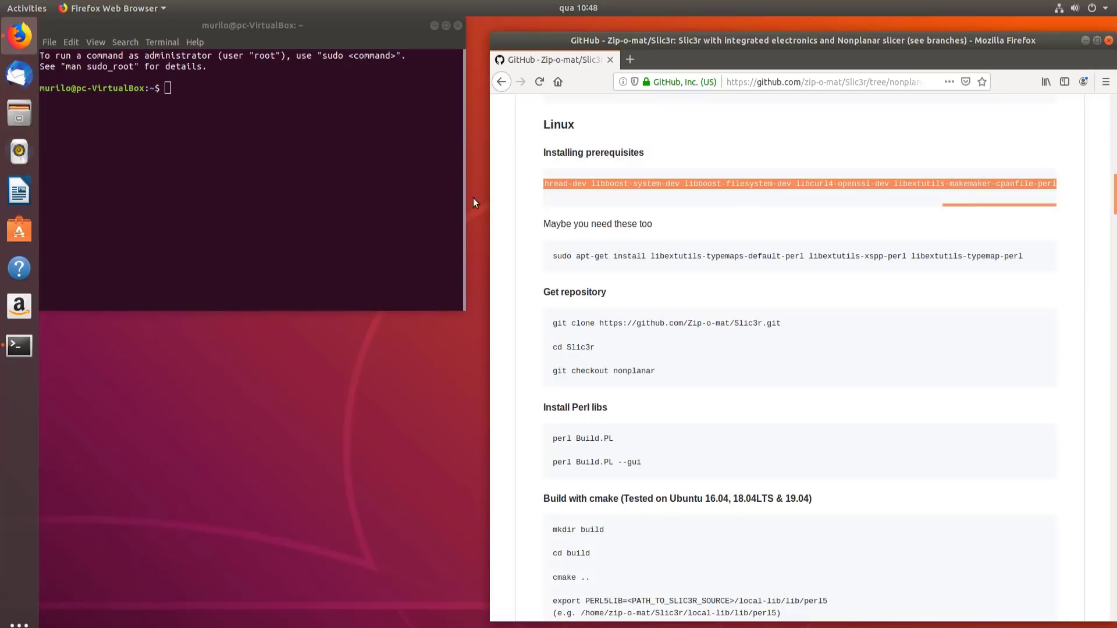
pyautogui.click(170, 91)
pyautogui.rightClick(170, 91)
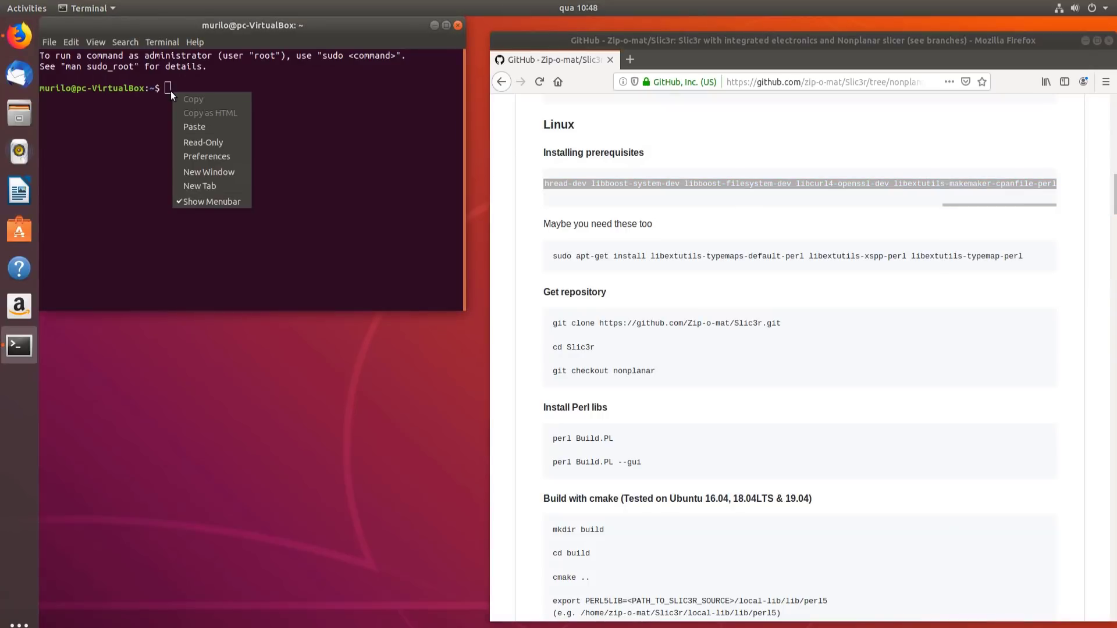
pyautogui.click(208, 131)
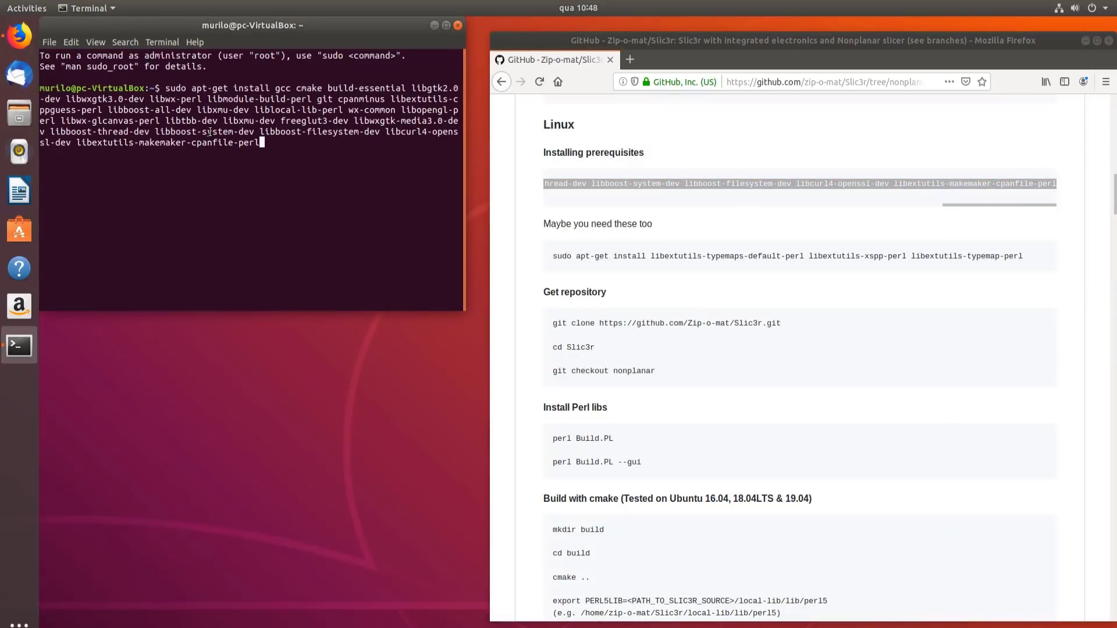
# Run the prerequisites install command, enter the account password, and answer y to continue with the package download
pyautogui.press('Return')
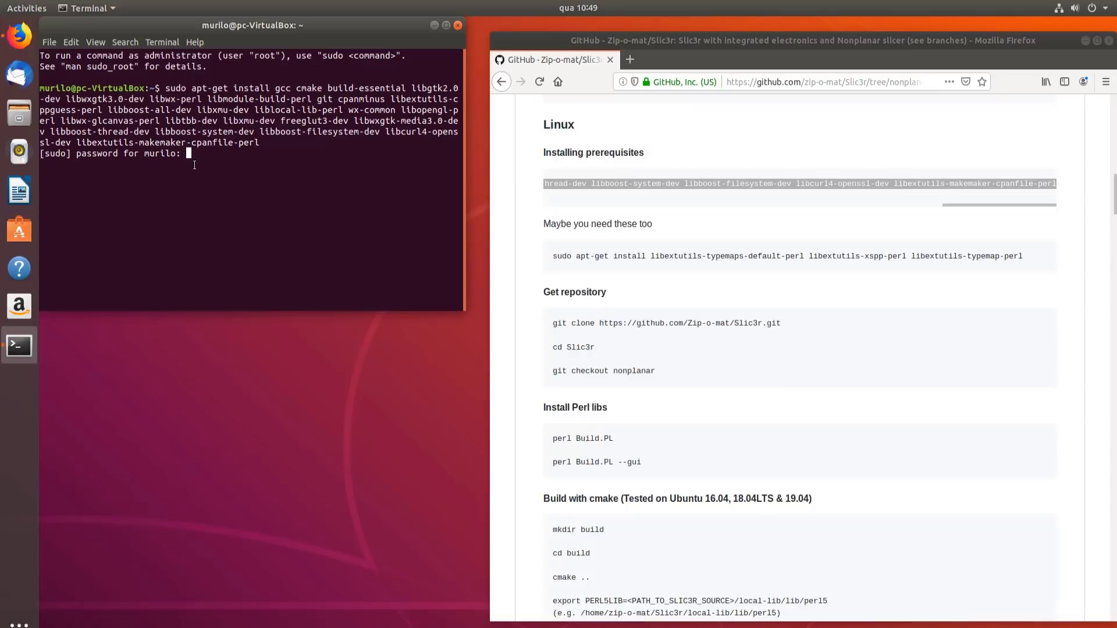
pyautogui.press('Return')
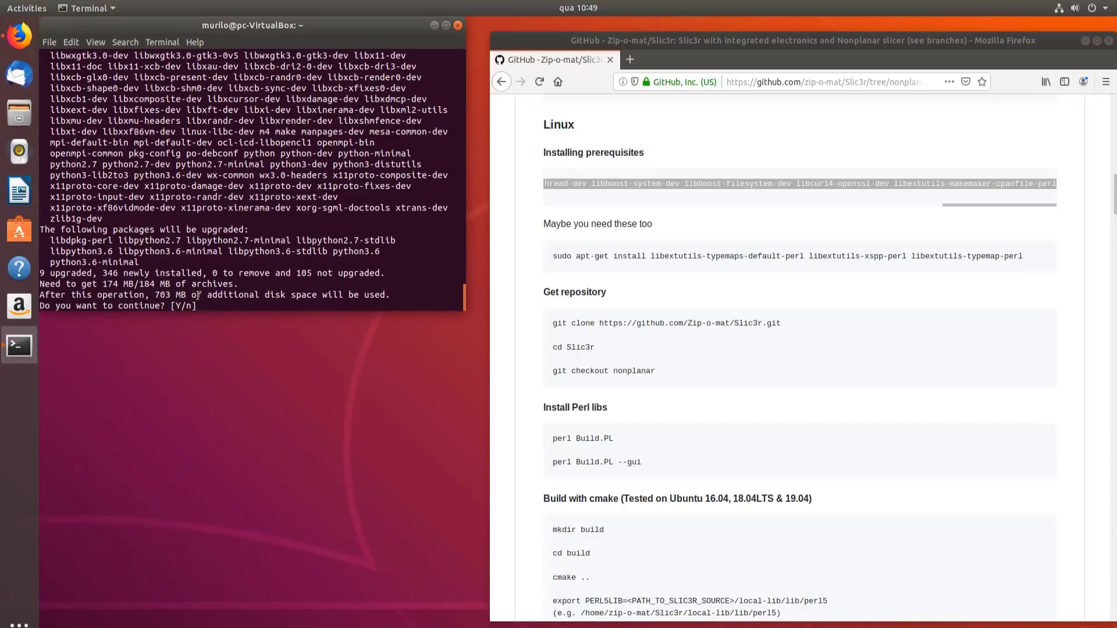
pyautogui.write('y')
pyautogui.press('Return')
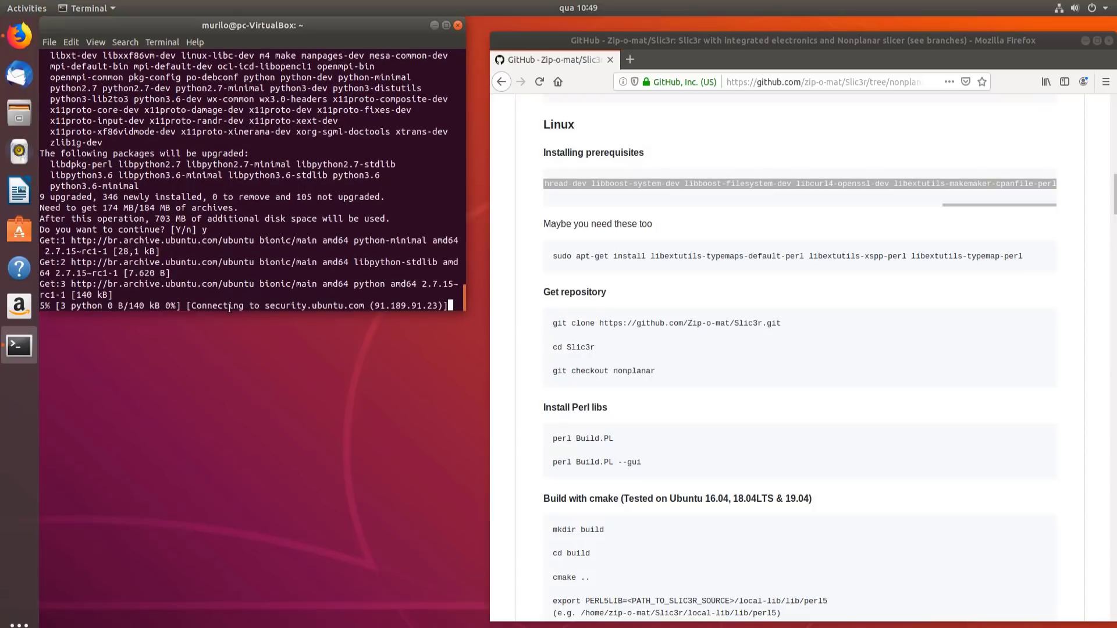